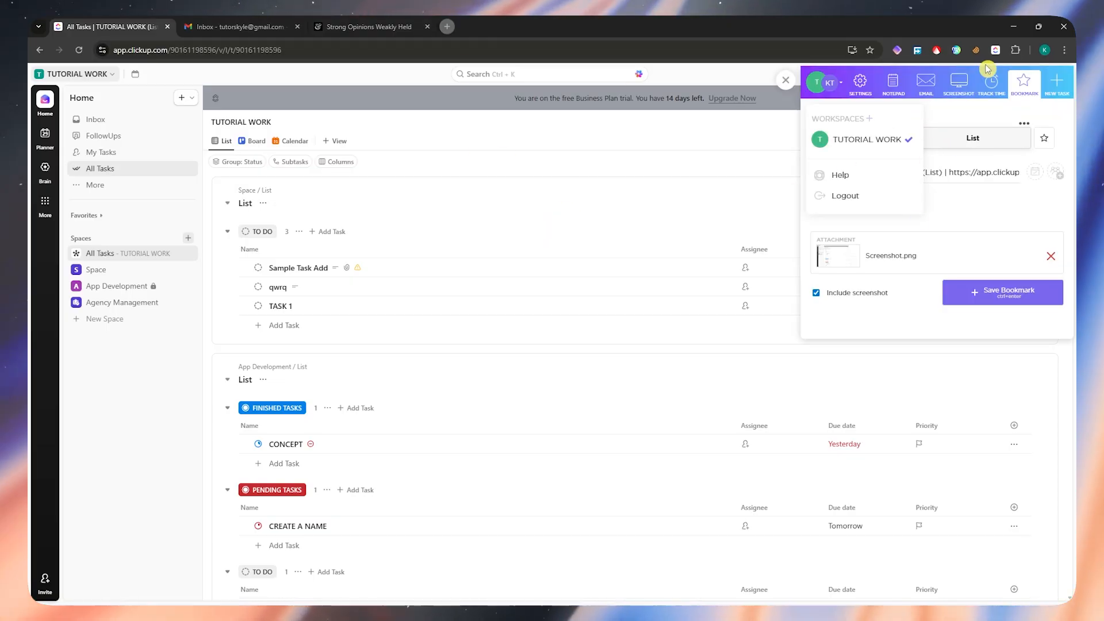
- Open the Chrome Web Store's extensions page from the browser's extension management page
{"action": "mouse_move", "coordinate": [1039, 26]}
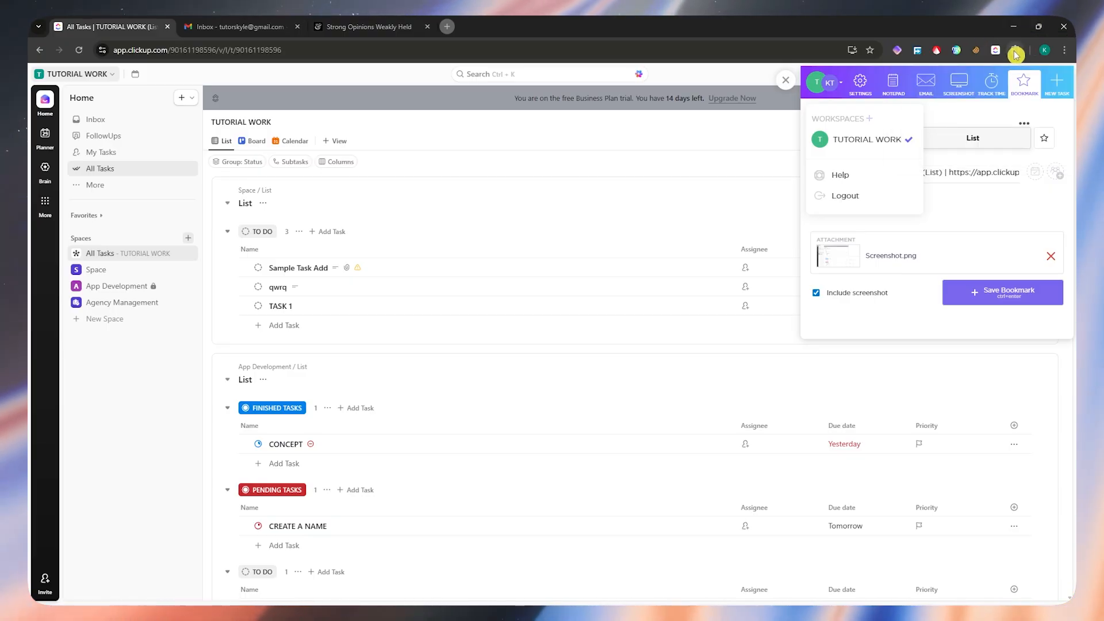
{"action": "left_click", "coordinate": [1017, 52]}
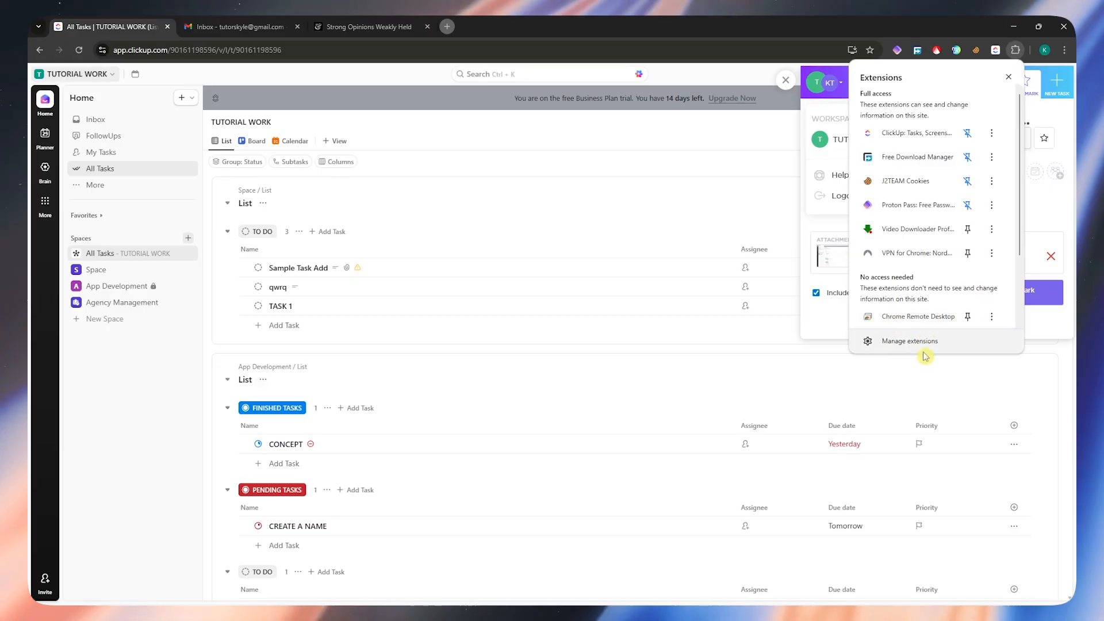
{"action": "left_click", "coordinate": [939, 346]}
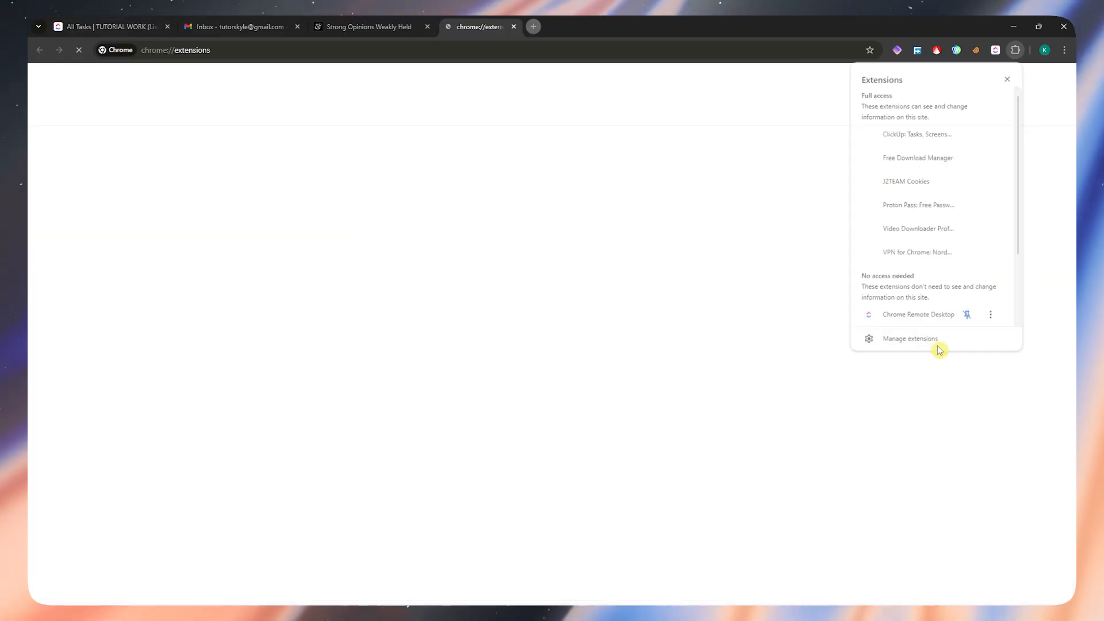
{"action": "left_click", "coordinate": [97, 282]}
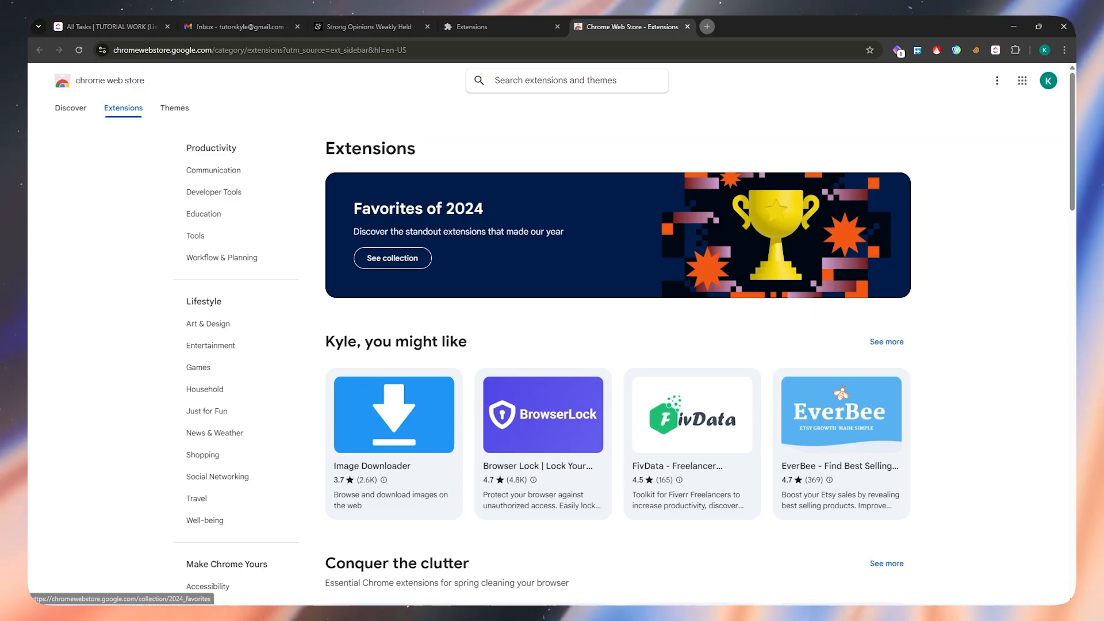
{"action": "left_click", "coordinate": [962, 205]}
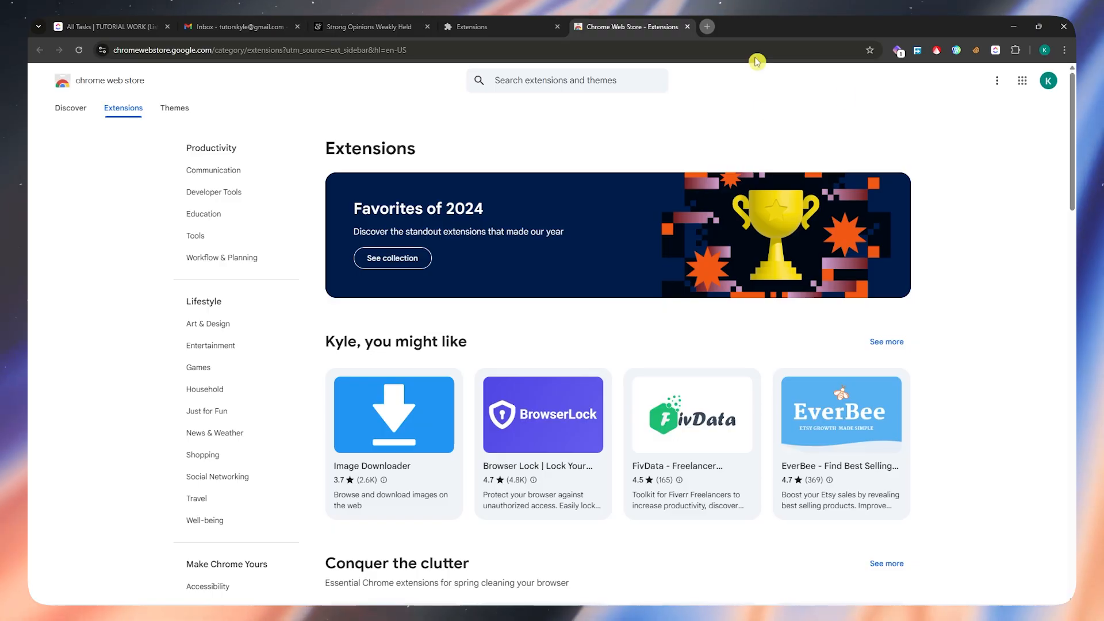
{"action": "scroll", "coordinate": [715, 251], "scroll_direction": "down", "scroll_amount": 3}
{"action": "scroll", "coordinate": [715, 251], "scroll_direction": "up", "scroll_amount": 3}
- Search the Chrome Web Store for clickup and open the "ClickUp: Tasks, Screenshots, Email, Time" extension page
{"action": "left_click", "coordinate": [547, 76]}
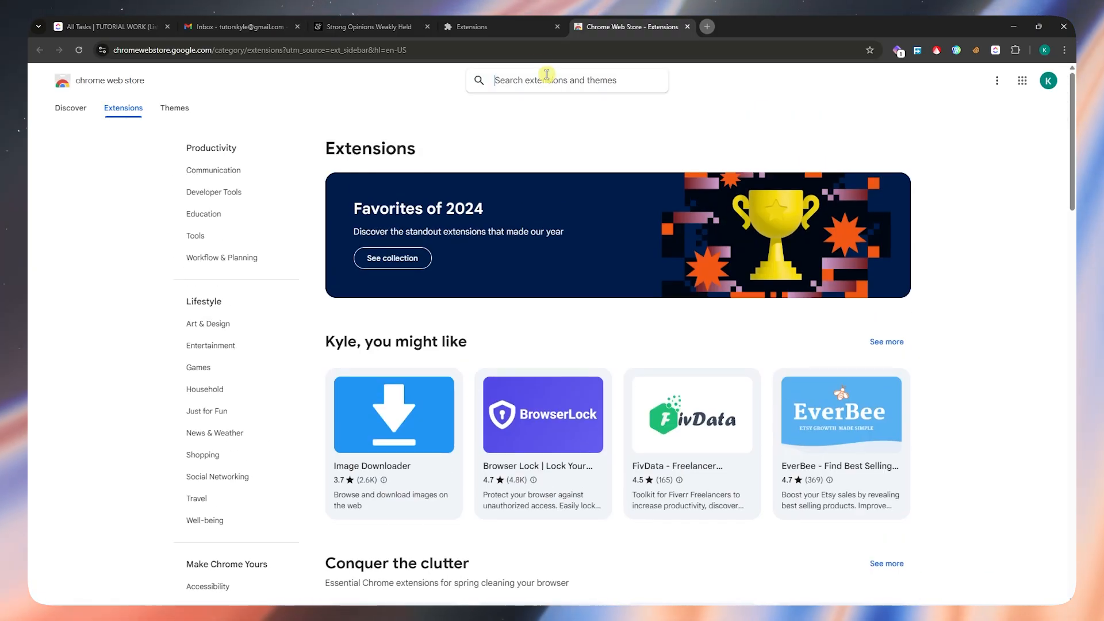
{"action": "type", "text": "clickup"}
{"action": "key", "text": "Return"}
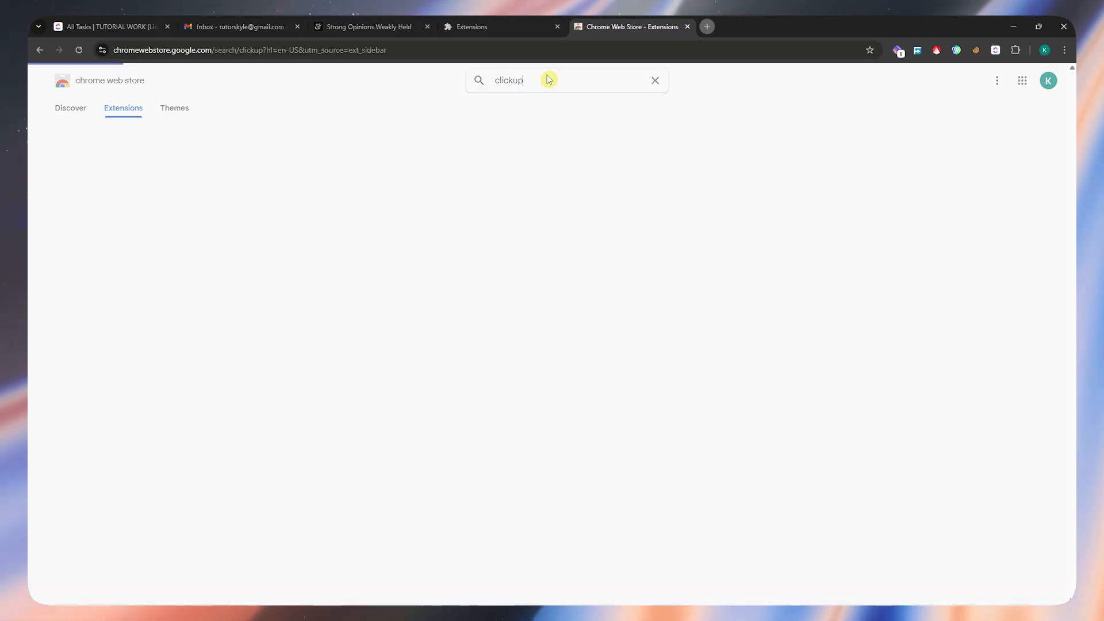
{"action": "left_click", "coordinate": [448, 225]}
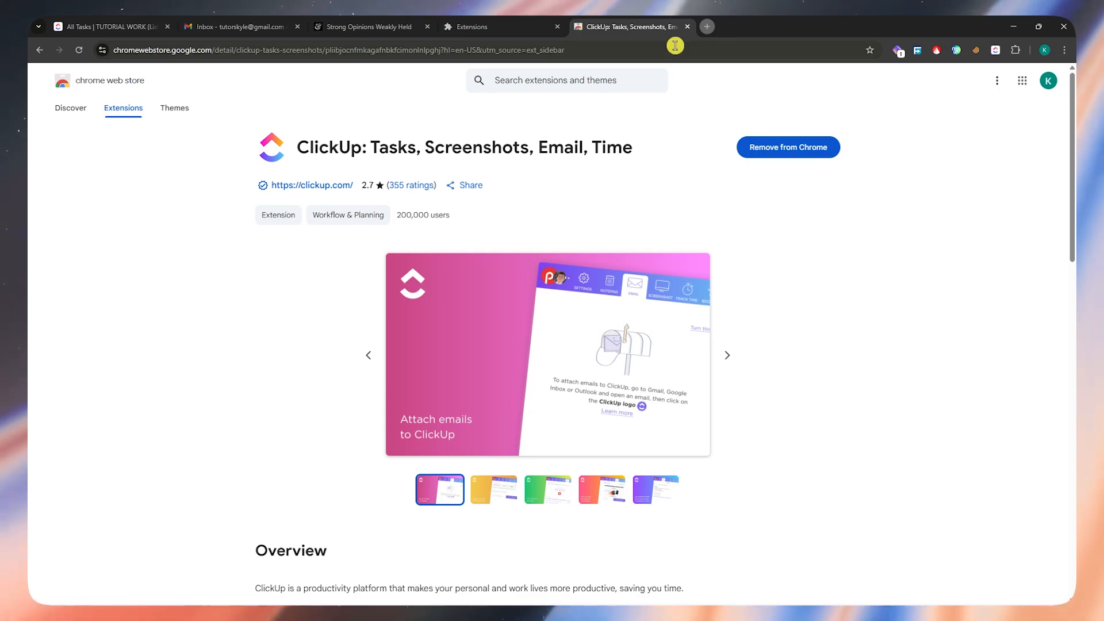
- Close the store page, return to the ClickUp All Tasks page and reopen the pinned ClickUp extension there
{"action": "left_click", "coordinate": [688, 27]}
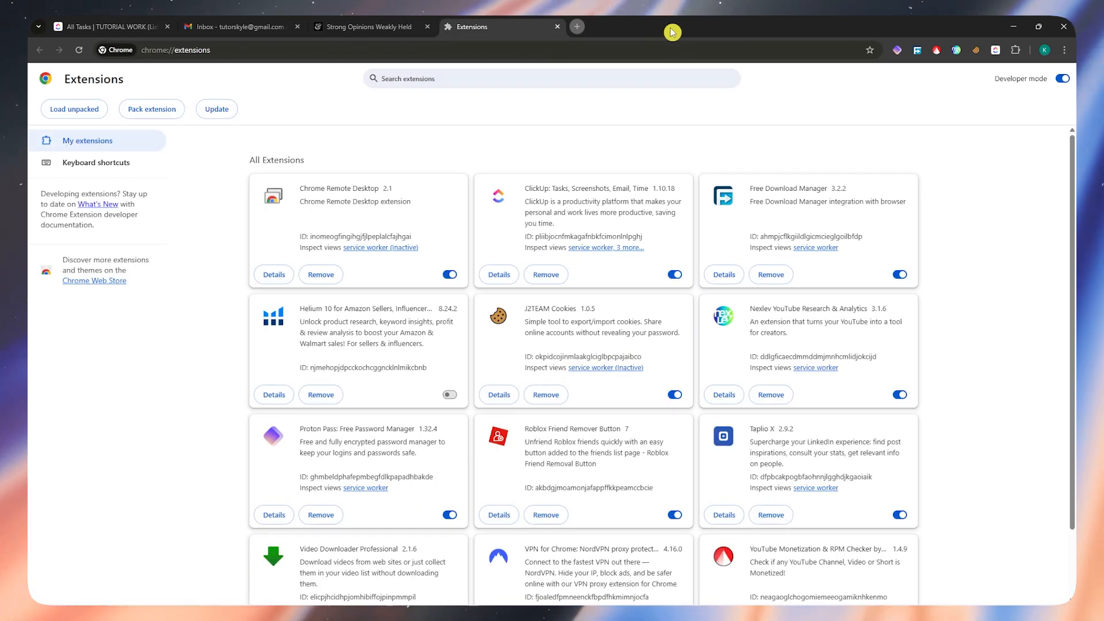
{"action": "left_click", "coordinate": [106, 33]}
{"action": "left_click", "coordinate": [1017, 50]}
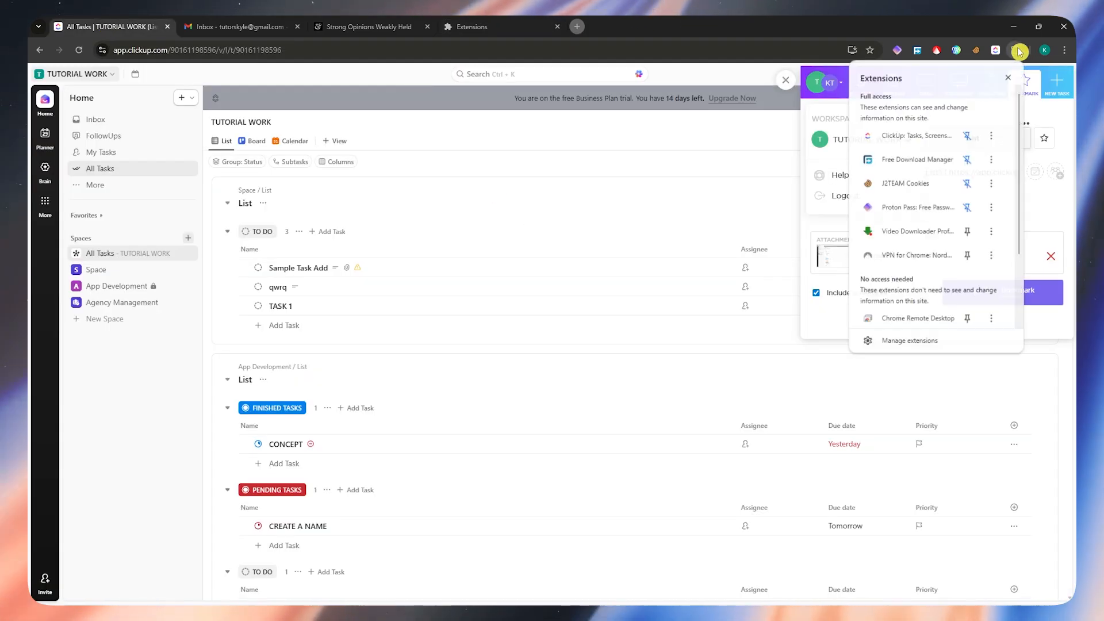
{"action": "left_click", "coordinate": [997, 50]}
{"action": "left_click", "coordinate": [1017, 50]}
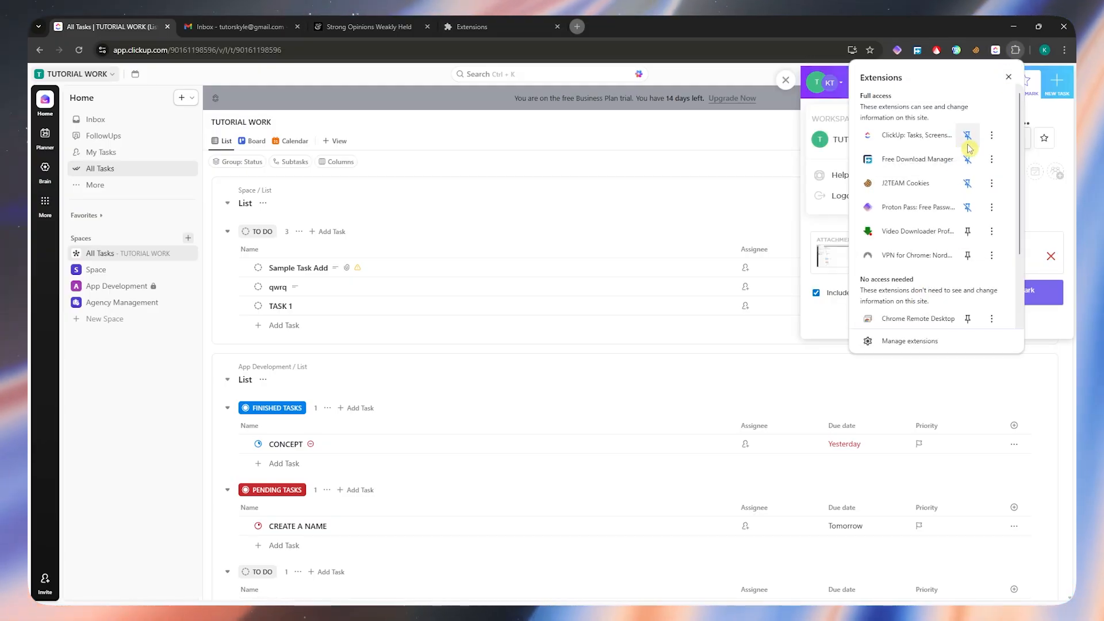
{"action": "left_click", "coordinate": [997, 53]}
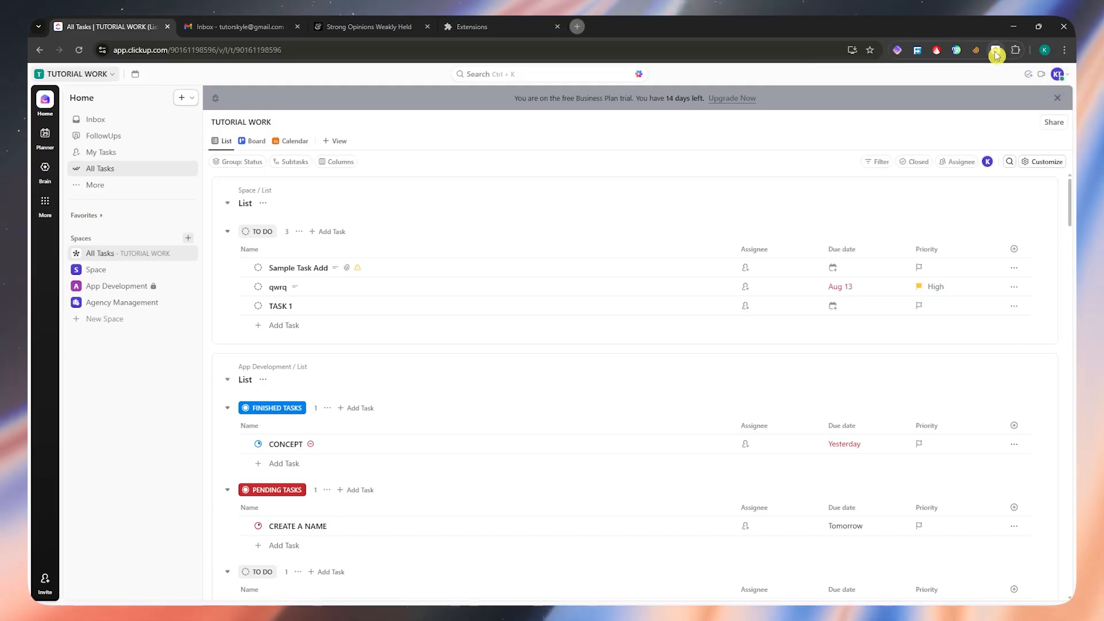
{"action": "left_click", "coordinate": [996, 53]}
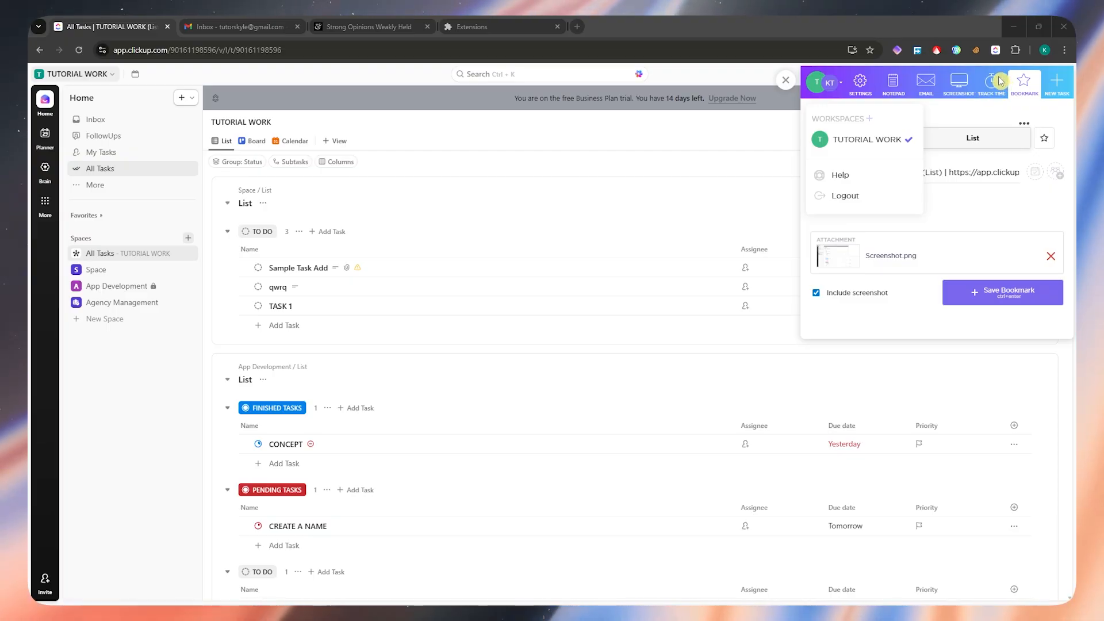
- Start a new task in the ClickUp extension with the title SAMPLE RANDOM TASK
{"action": "left_click", "coordinate": [1015, 86]}
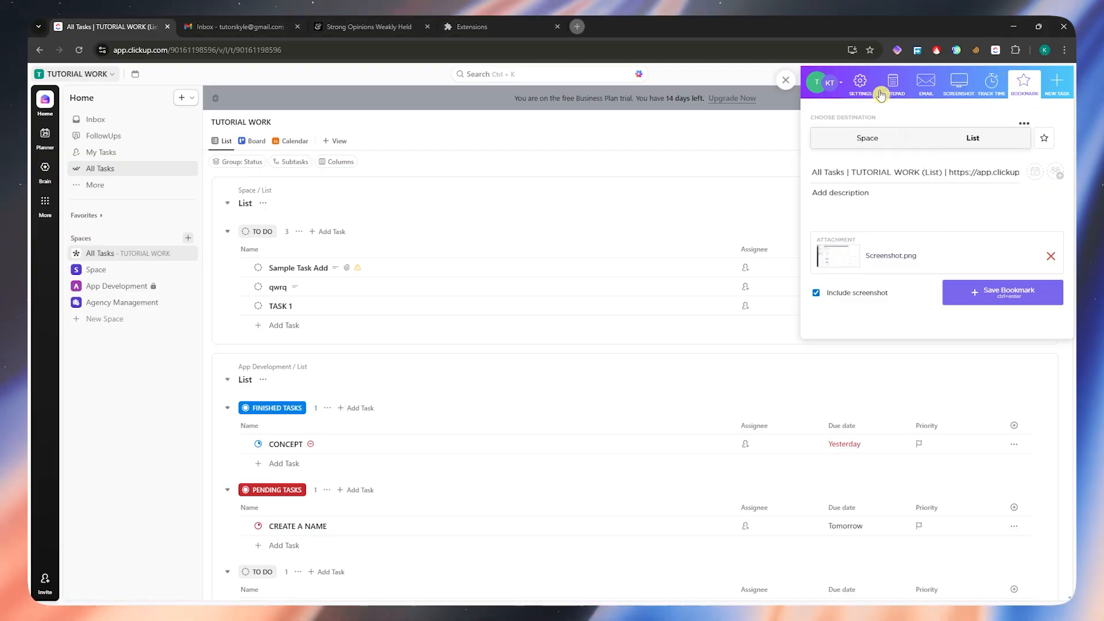
{"action": "left_click", "coordinate": [1051, 85]}
{"action": "scroll", "coordinate": [982, 218], "scroll_direction": "down", "scroll_amount": 1}
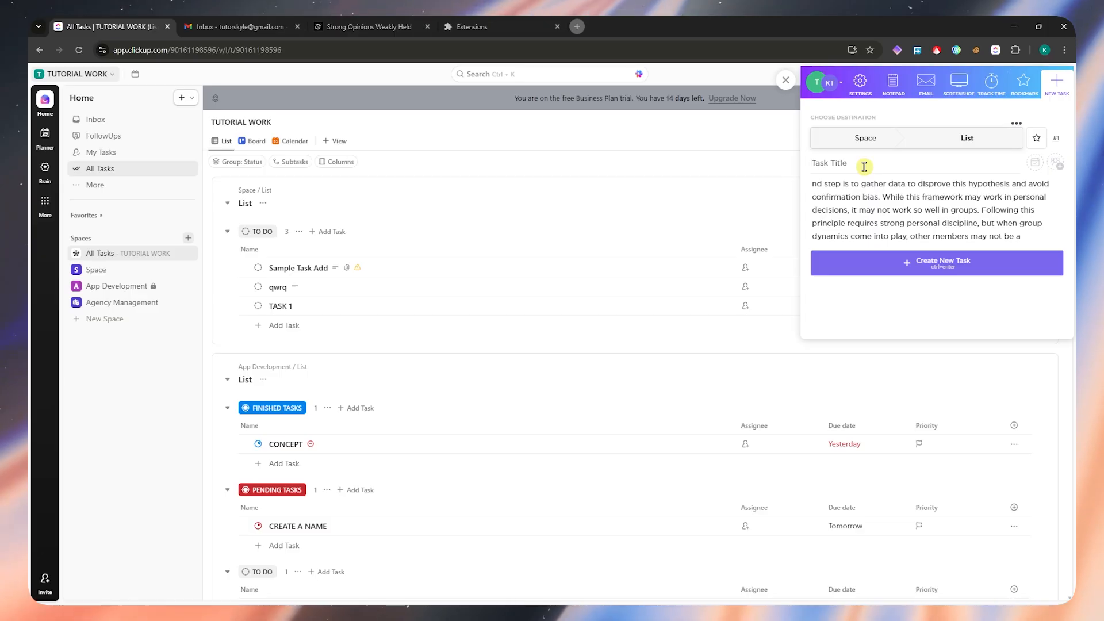
{"action": "type", "text": "SAMPLE RANDOM TASK"}
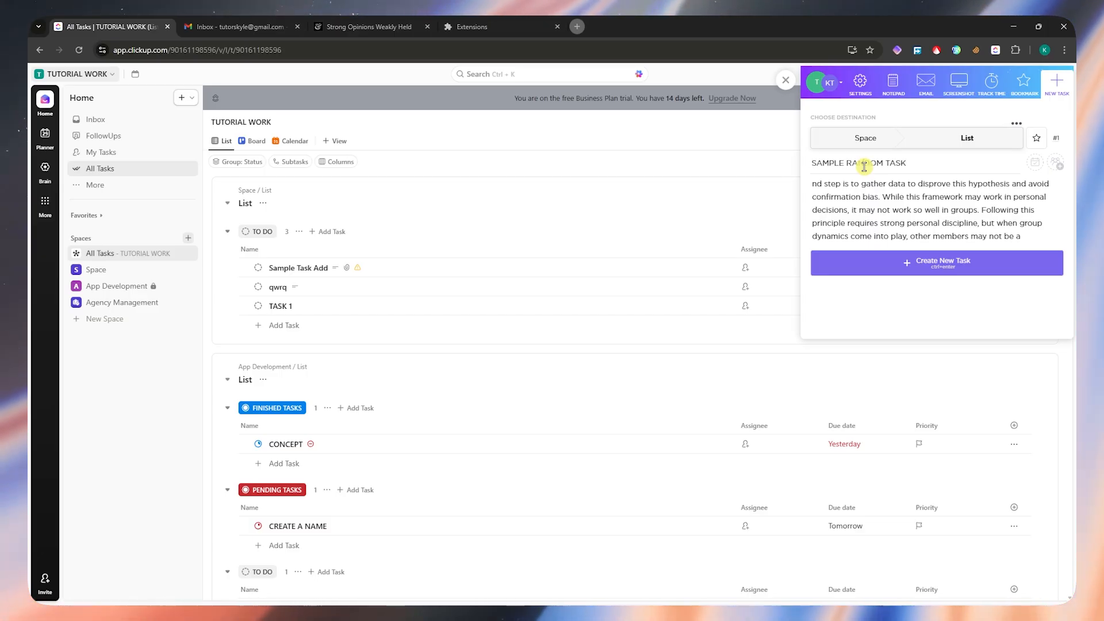
{"action": "left_click", "coordinate": [889, 197]}
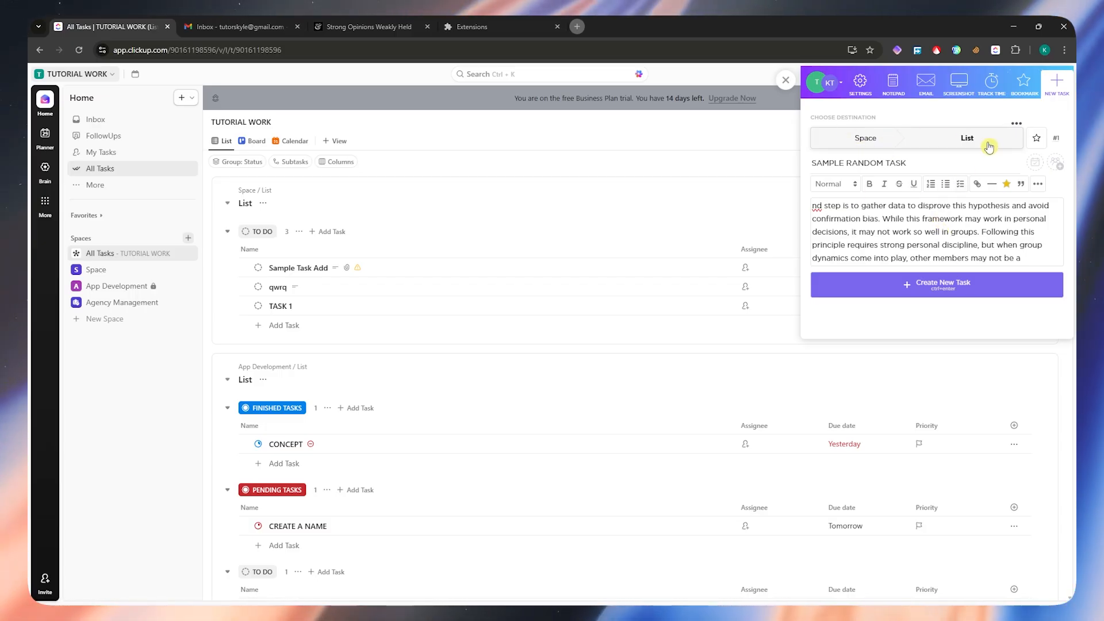
- Create the prepared task in the TUTORIAL WORK workspace and open Space to view its list
{"action": "left_click", "coordinate": [839, 88]}
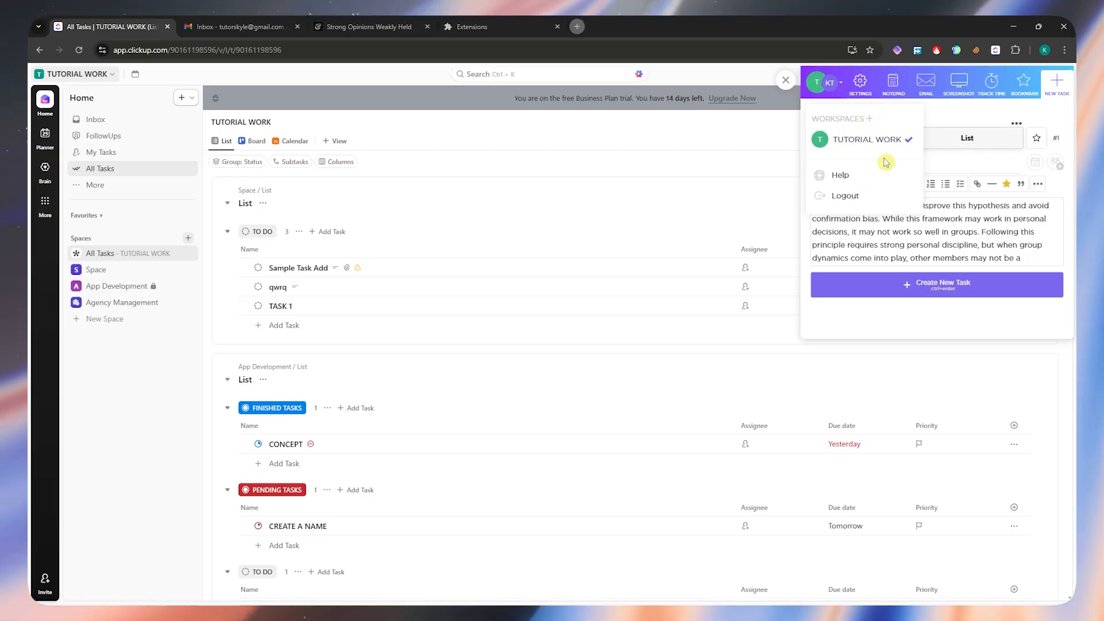
{"action": "left_click", "coordinate": [967, 161]}
{"action": "left_click", "coordinate": [965, 296]}
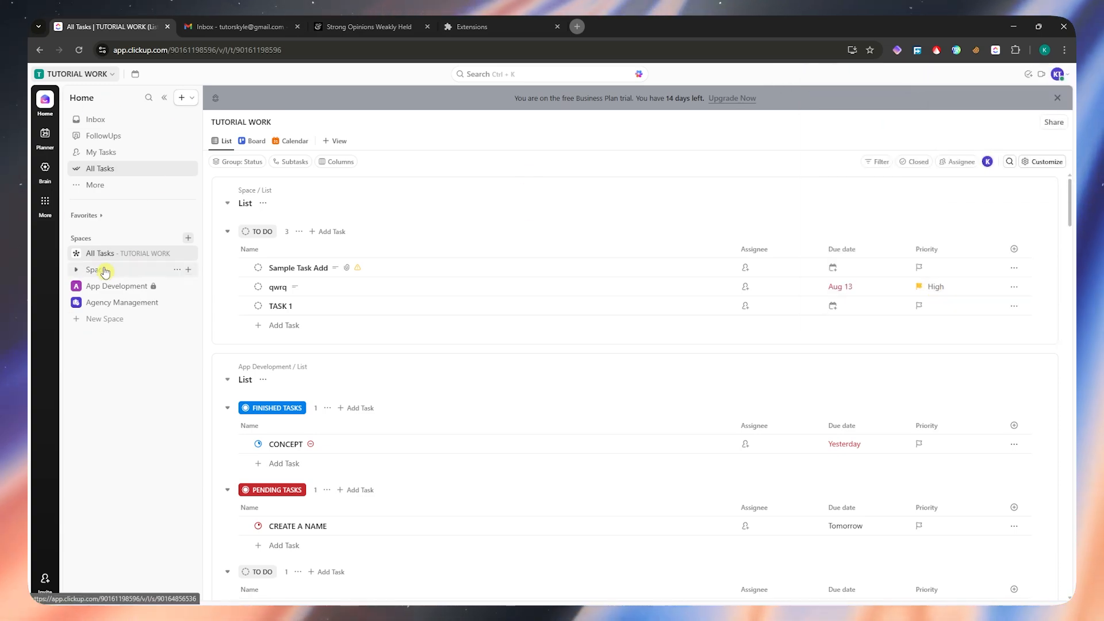
{"action": "left_click", "coordinate": [105, 271]}
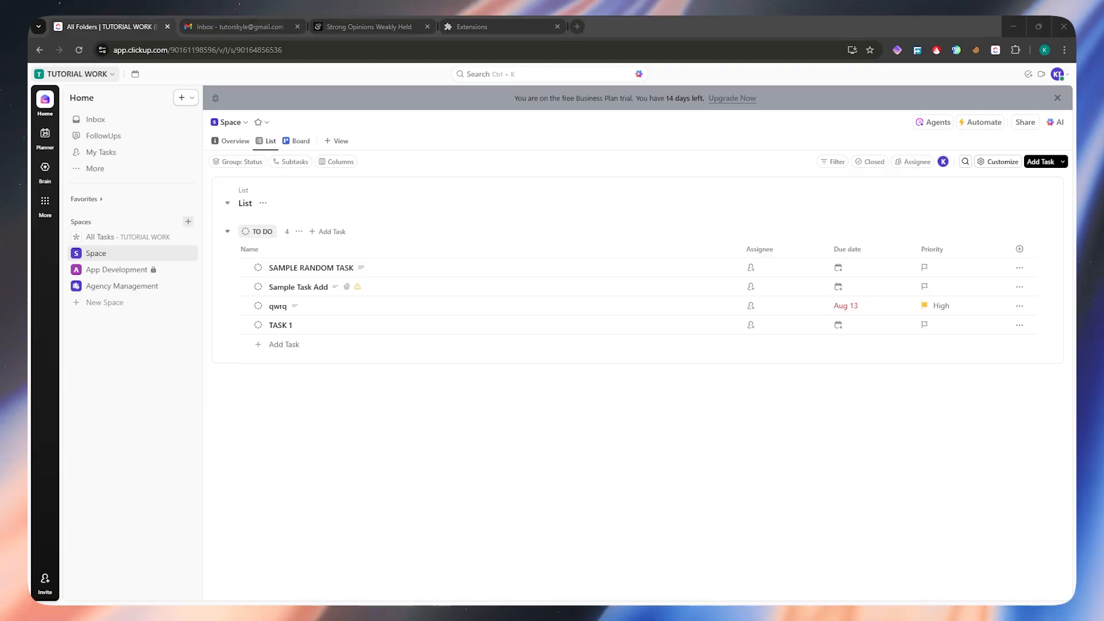
- Switch to the Gmail inbox and open the TUTORIAL WORK notification email with the subject 1
{"action": "left_click", "coordinate": [241, 27]}
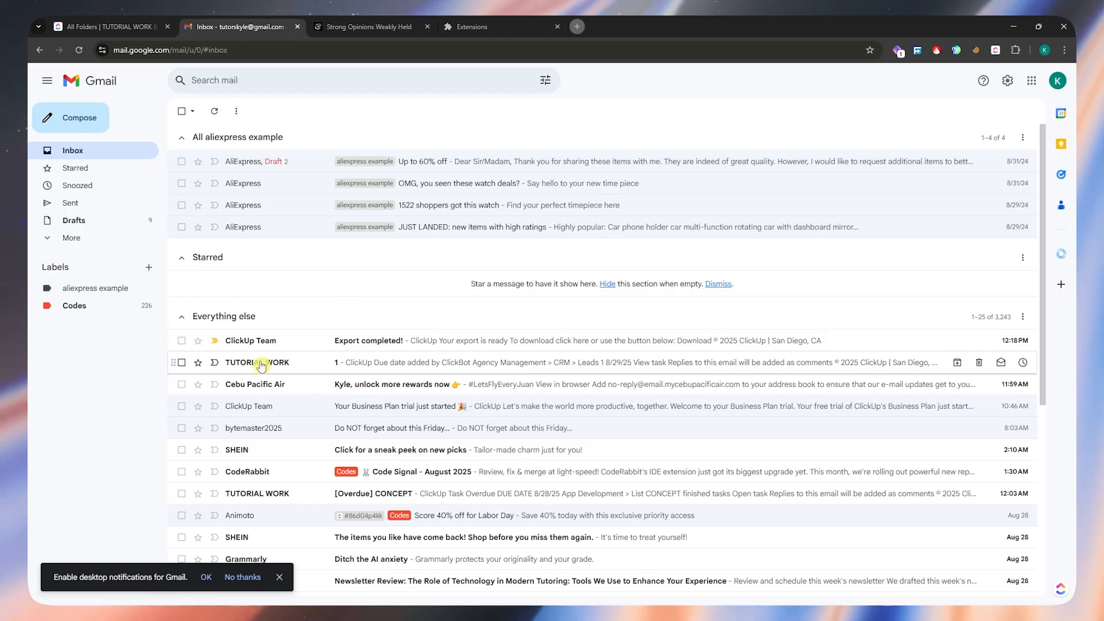
{"action": "scroll", "coordinate": [321, 377], "scroll_direction": "down", "scroll_amount": 3}
{"action": "scroll", "coordinate": [377, 282], "scroll_direction": "up", "scroll_amount": 1}
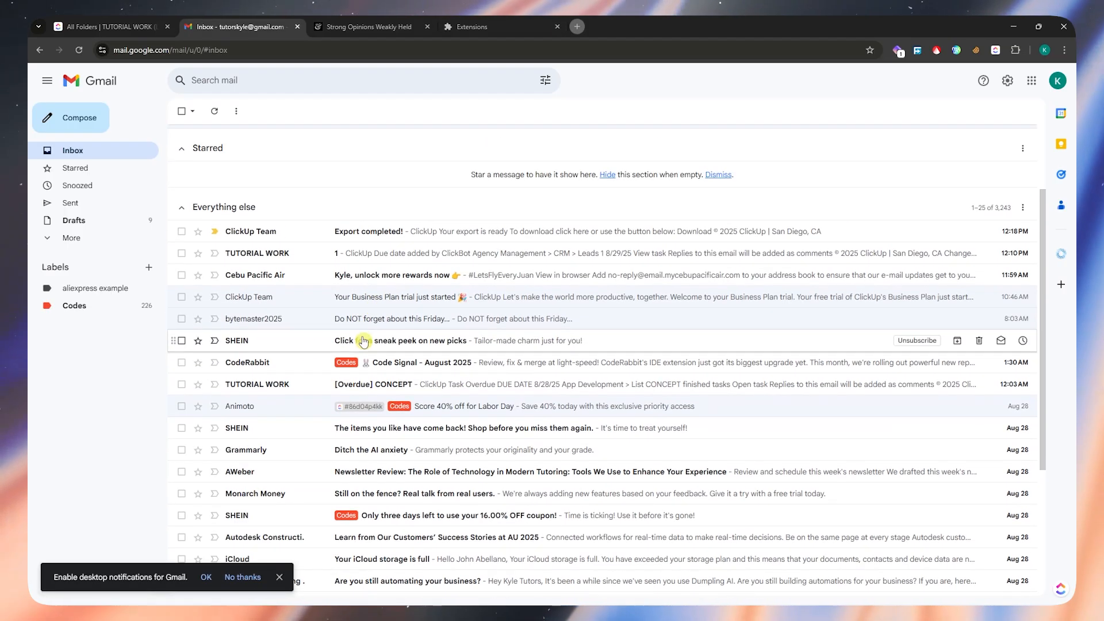
{"action": "left_click", "coordinate": [252, 257]}
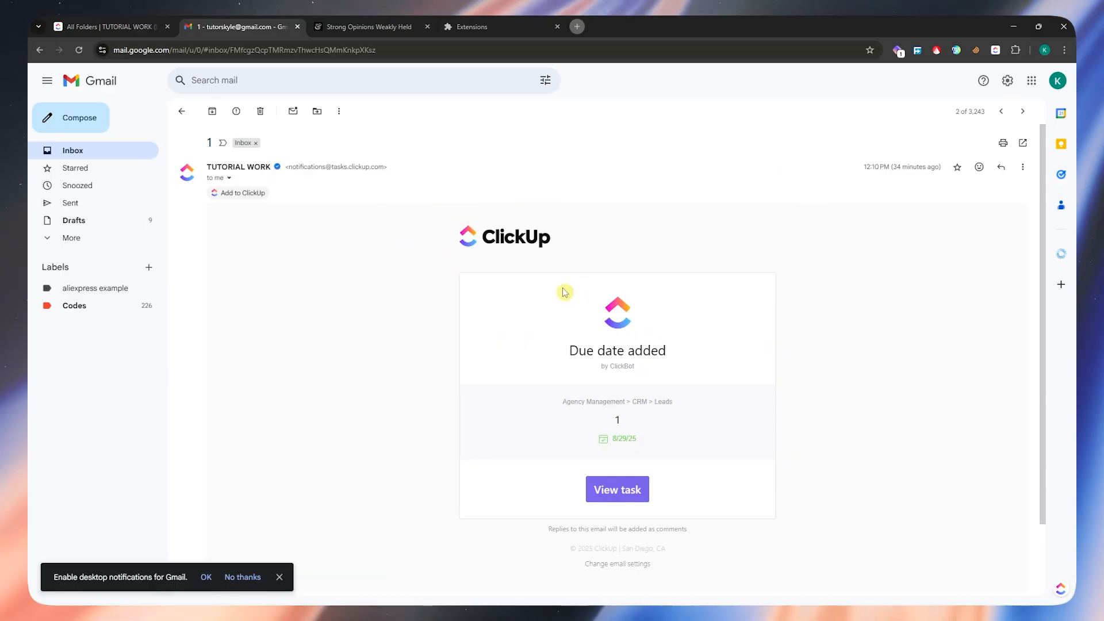
- Add the open email to ClickUp as a new task titled "sample email task", keeping the email as attachment
{"action": "left_click", "coordinate": [238, 193]}
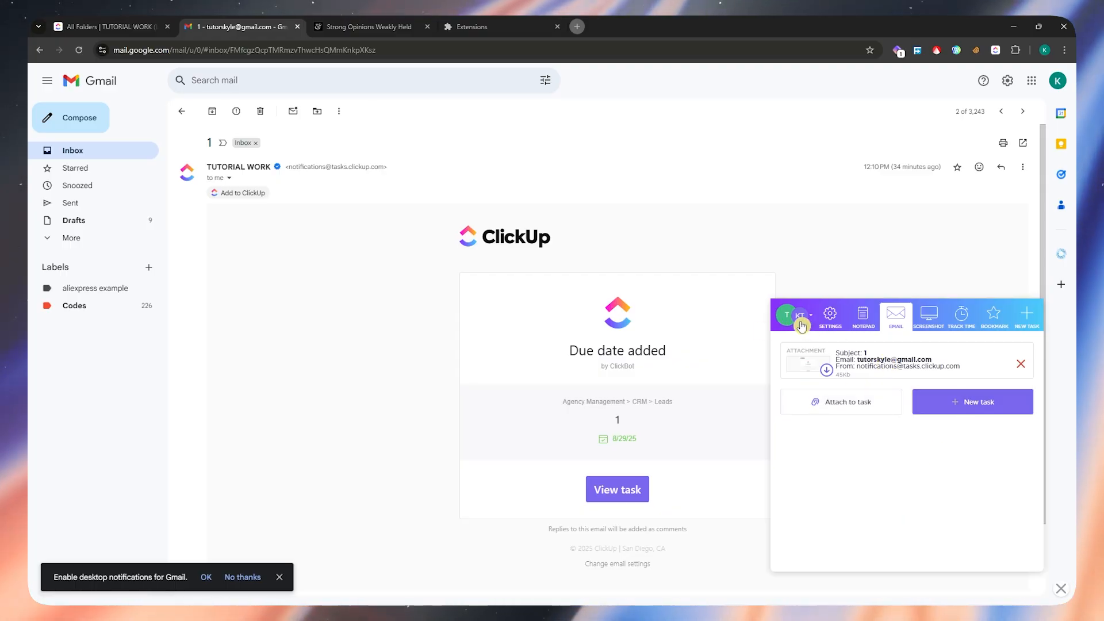
{"action": "left_click", "coordinate": [960, 406]}
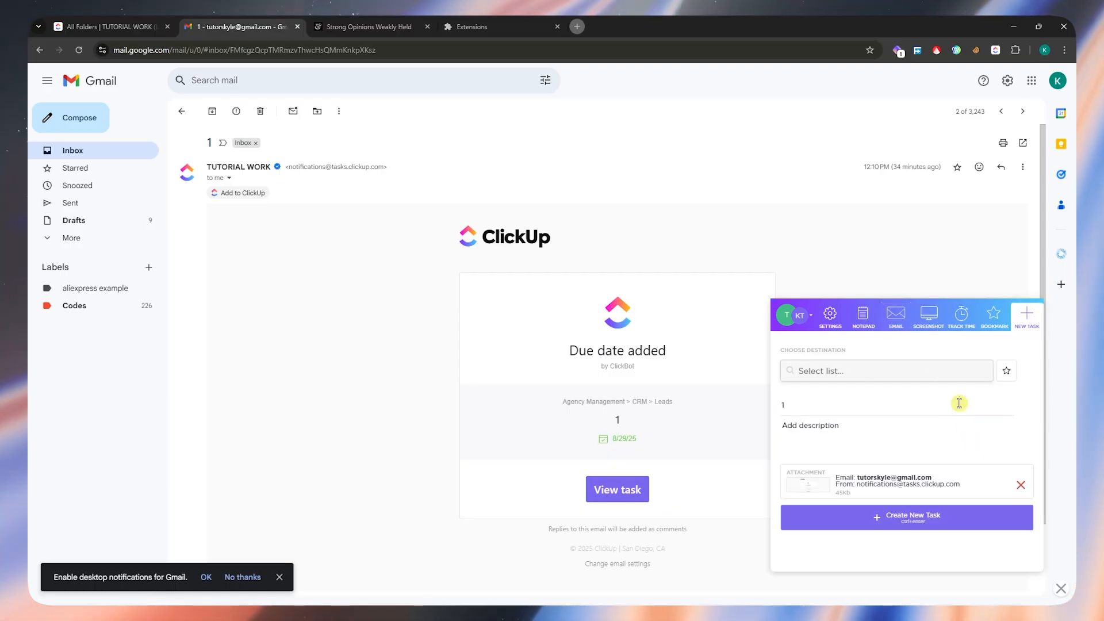
{"action": "left_click", "coordinate": [822, 399]}
{"action": "key", "text": "BackSpace"}
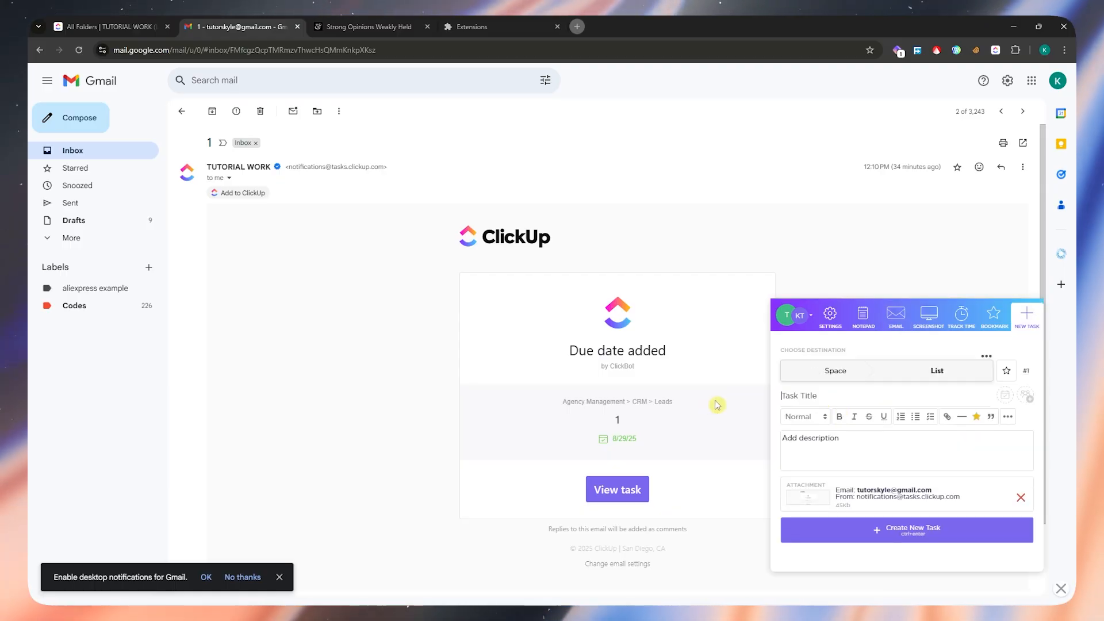
{"action": "type", "text": "sample"}
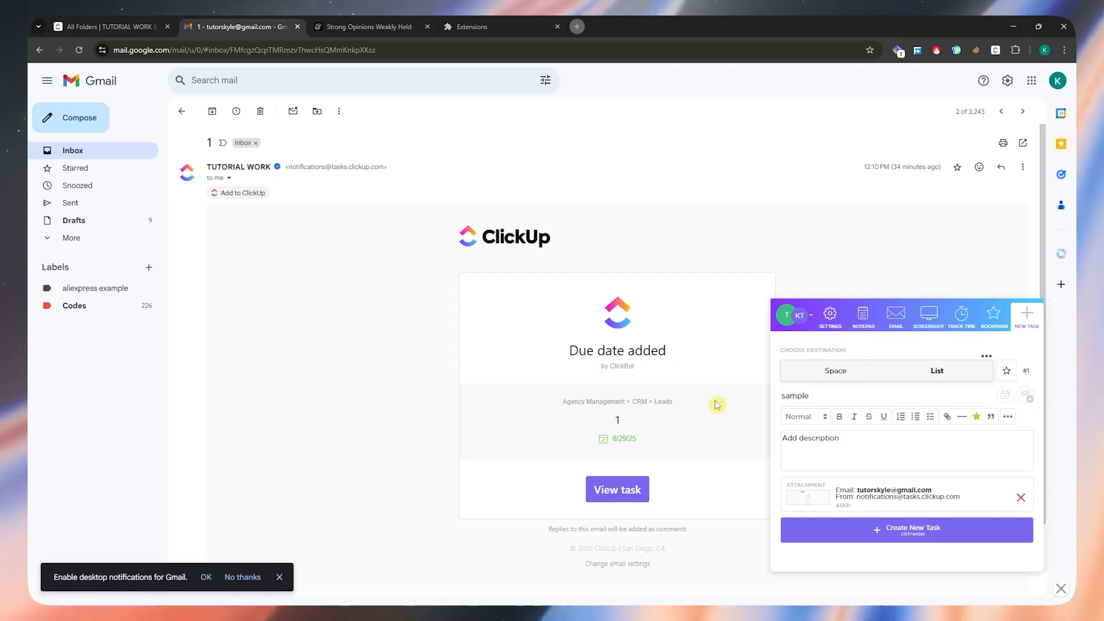
{"action": "type", "text": " email task"}
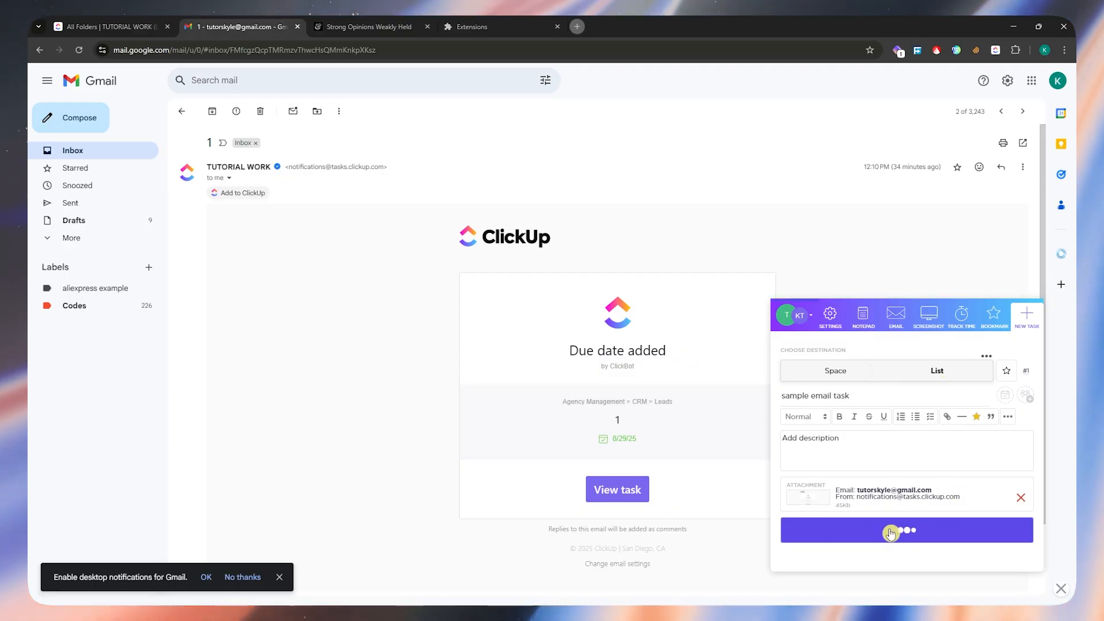
- Return to ClickUp and examine the task list of Space for the task made from the email
{"action": "left_click", "coordinate": [112, 26]}
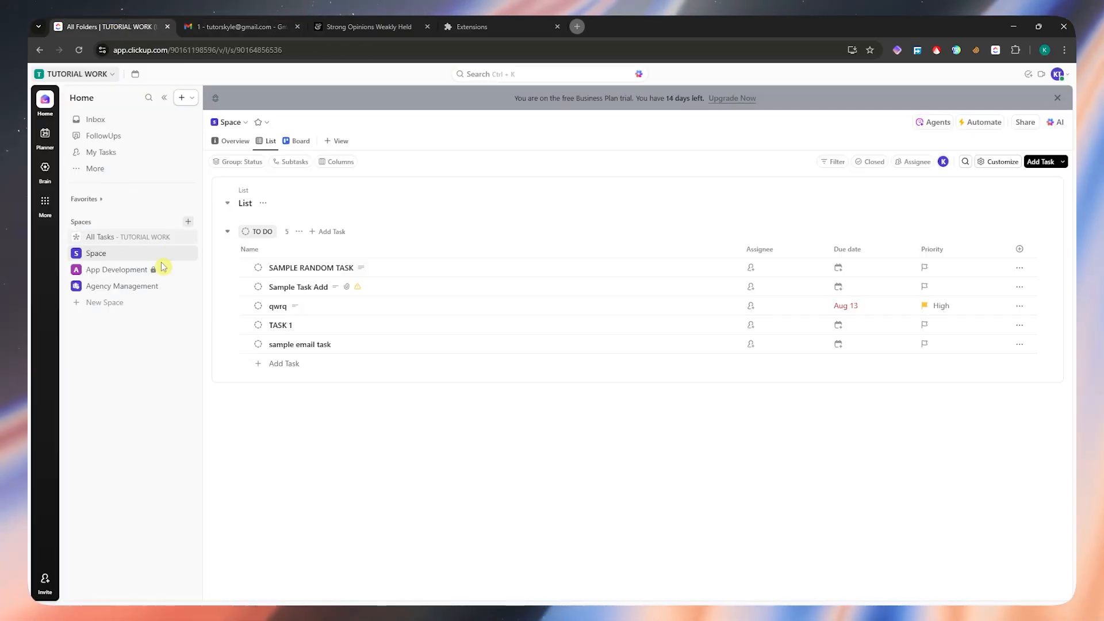
{"action": "left_click", "coordinate": [144, 254]}
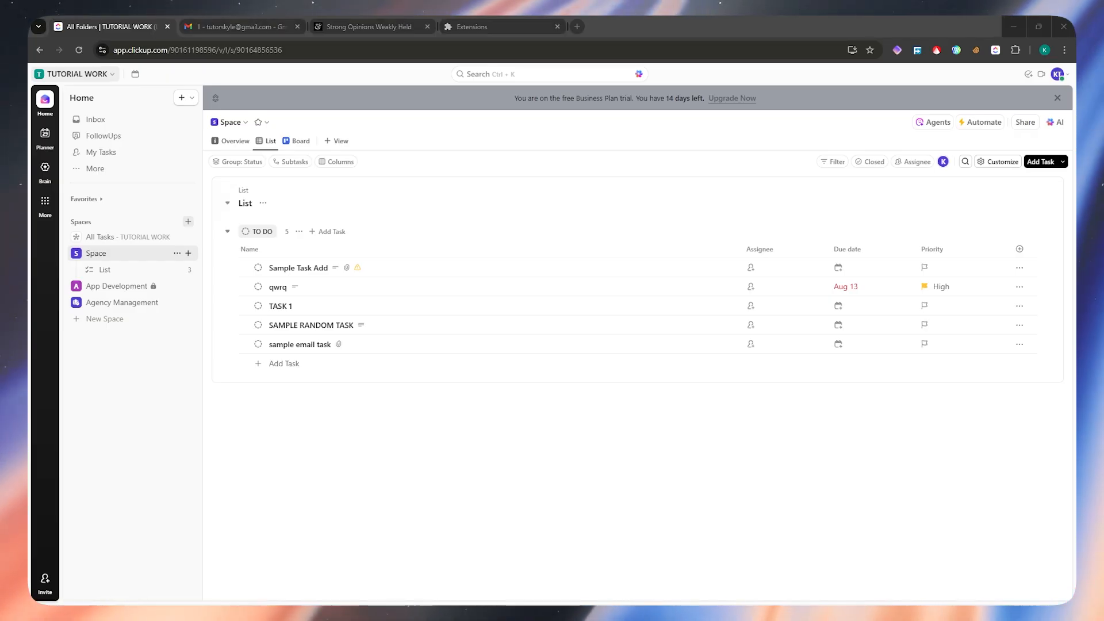
{"action": "left_click", "coordinate": [608, 223]}
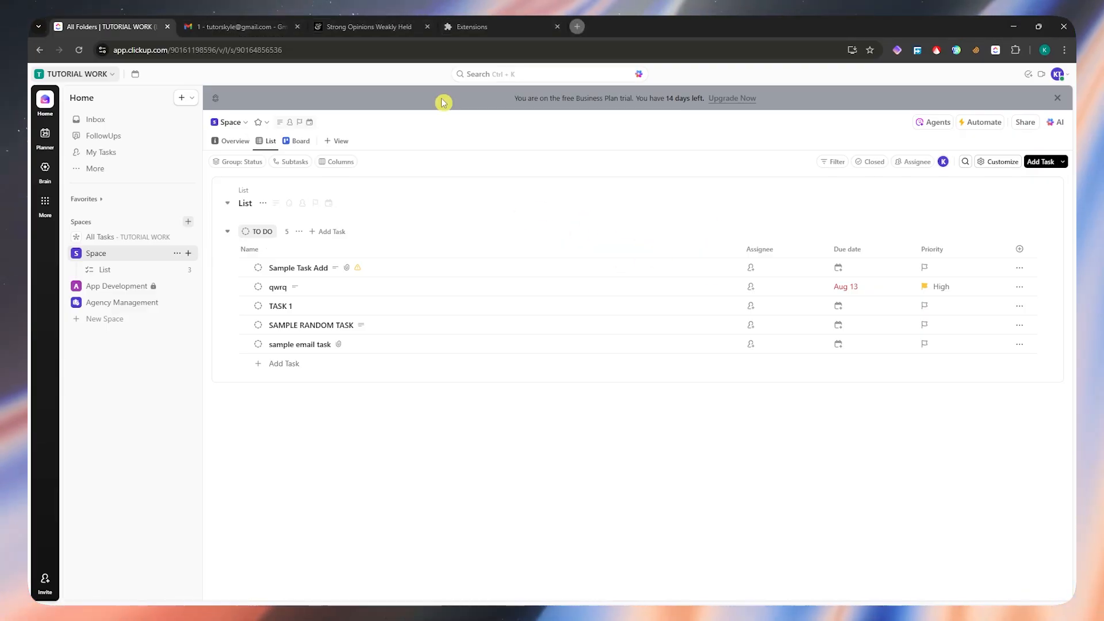
- Switch to the Strong Opinions Weakly Held article, clear its text selection and open the ClickUp extension's new-task form
{"action": "left_click", "coordinate": [393, 28]}
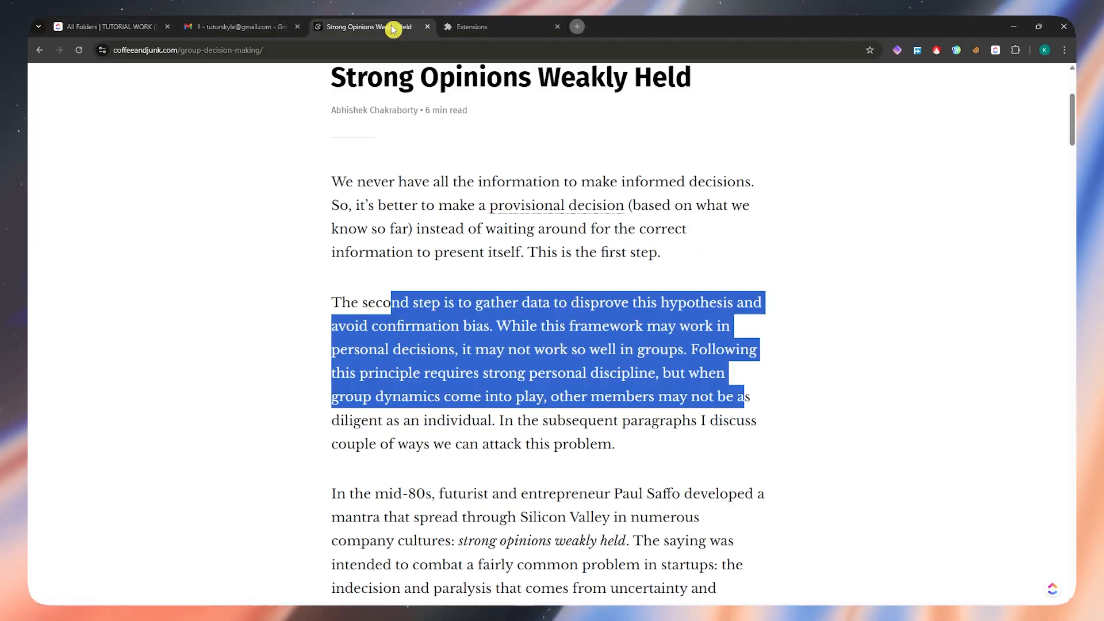
{"action": "left_click", "coordinate": [886, 276]}
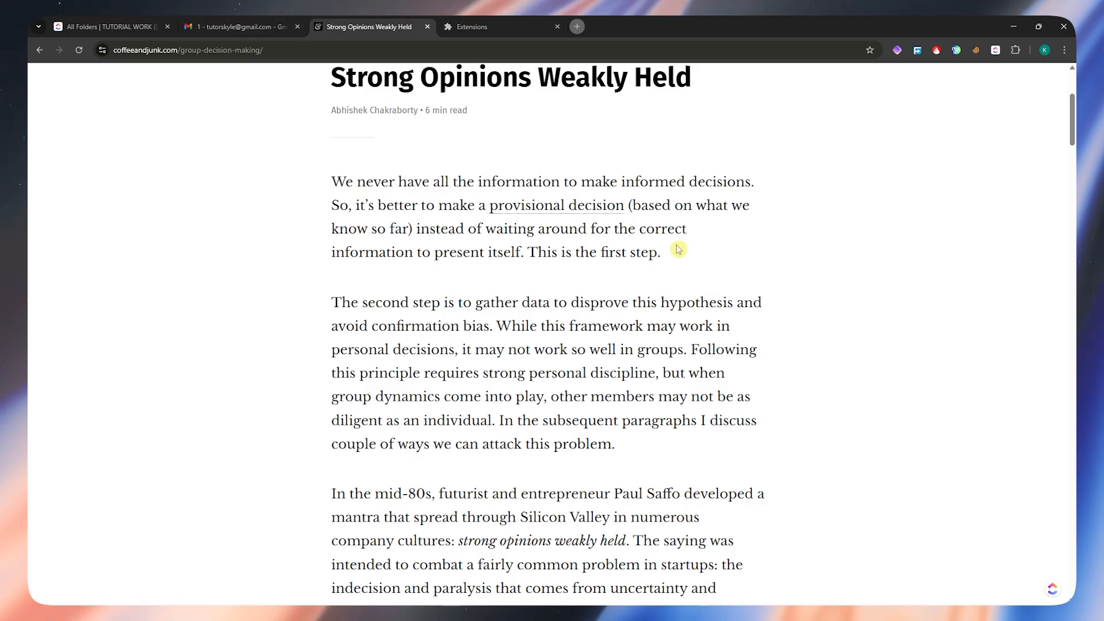
{"action": "scroll", "coordinate": [615, 235], "scroll_direction": "down", "scroll_amount": 1}
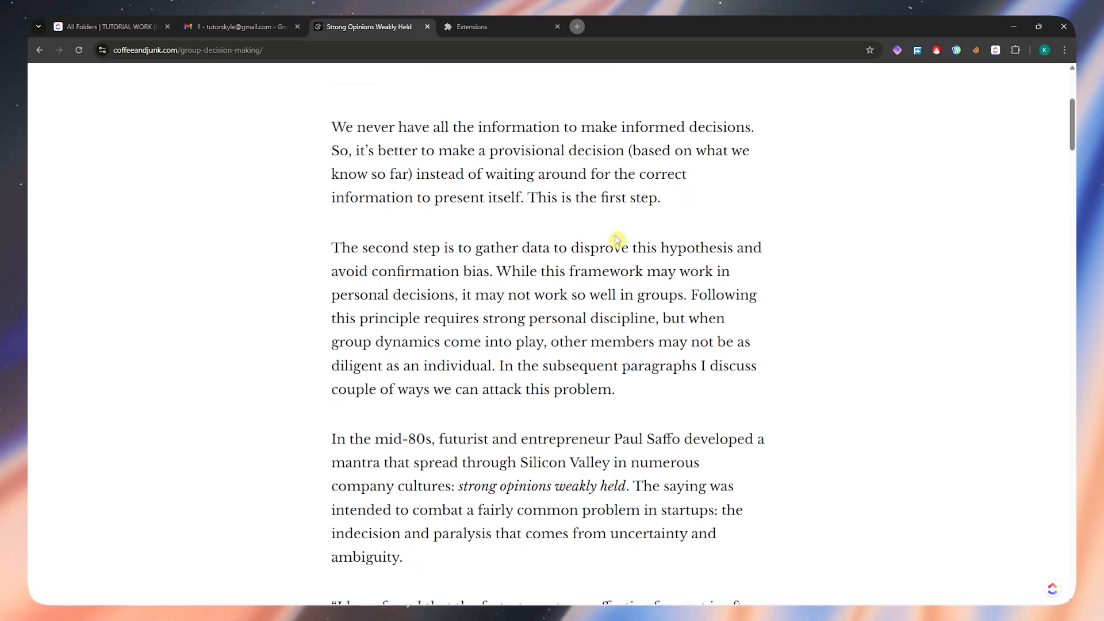
{"action": "left_click", "coordinate": [995, 50]}
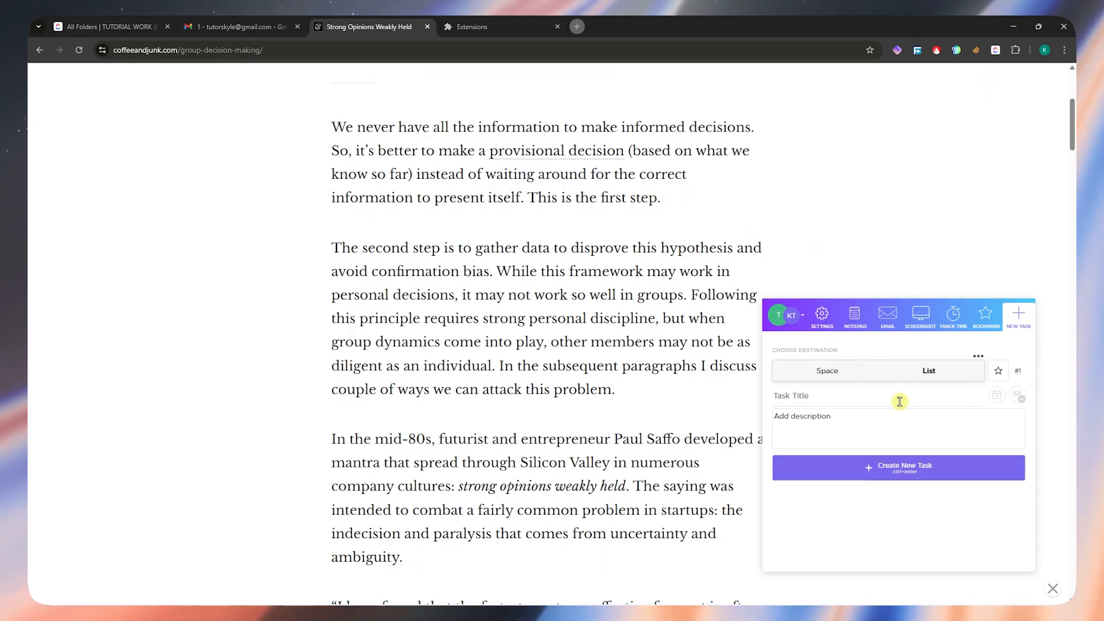
- Paste the article's URL into the new task's description and clear it again
{"action": "left_click", "coordinate": [852, 414]}
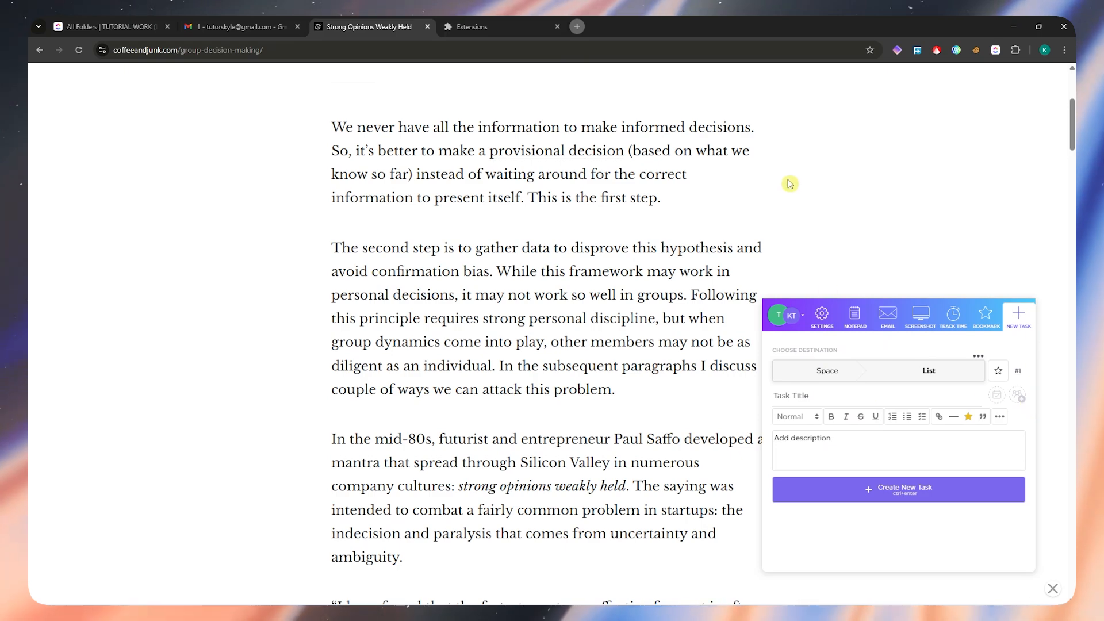
{"action": "left_click", "coordinate": [233, 53]}
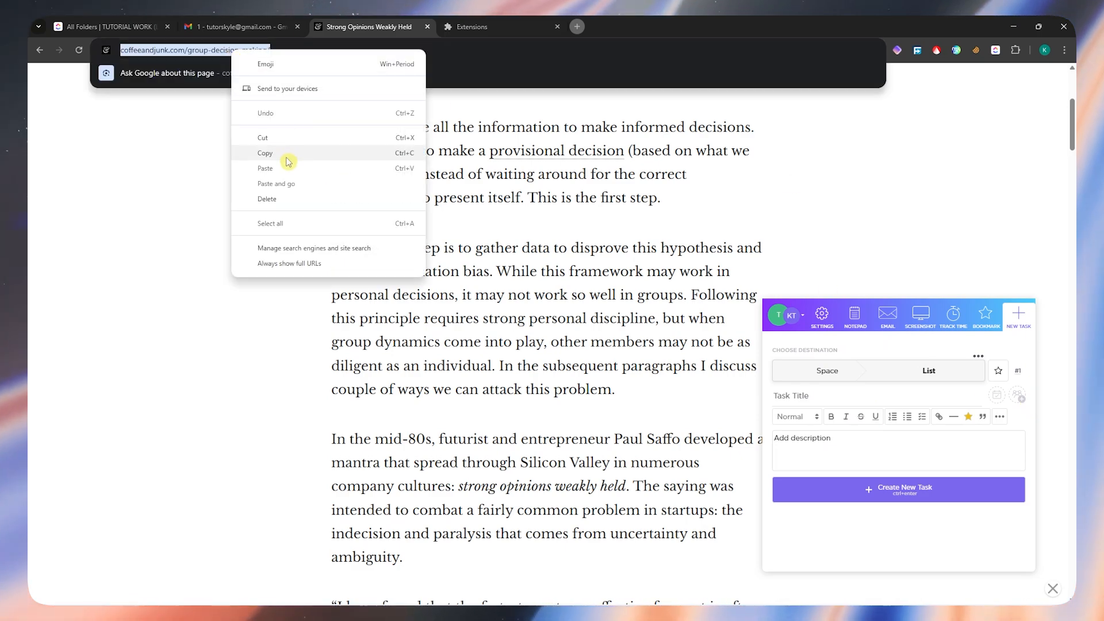
{"action": "left_click", "coordinate": [288, 154]}
{"action": "left_click", "coordinate": [860, 450]}
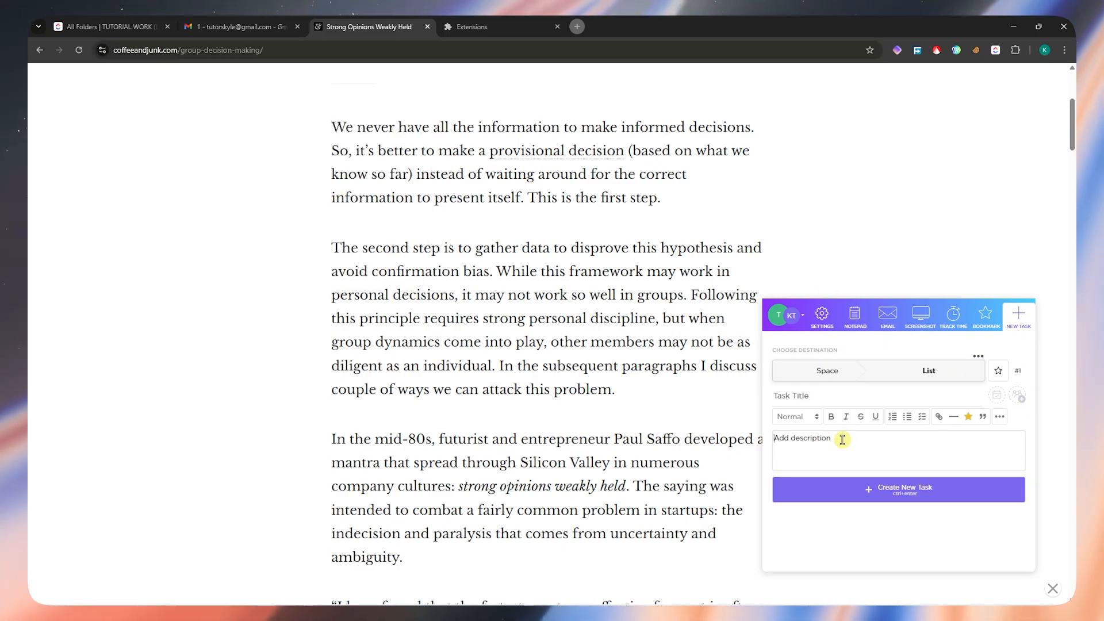
{"action": "key", "text": "ctrl+v"}
{"action": "triple_click", "coordinate": [943, 439]}
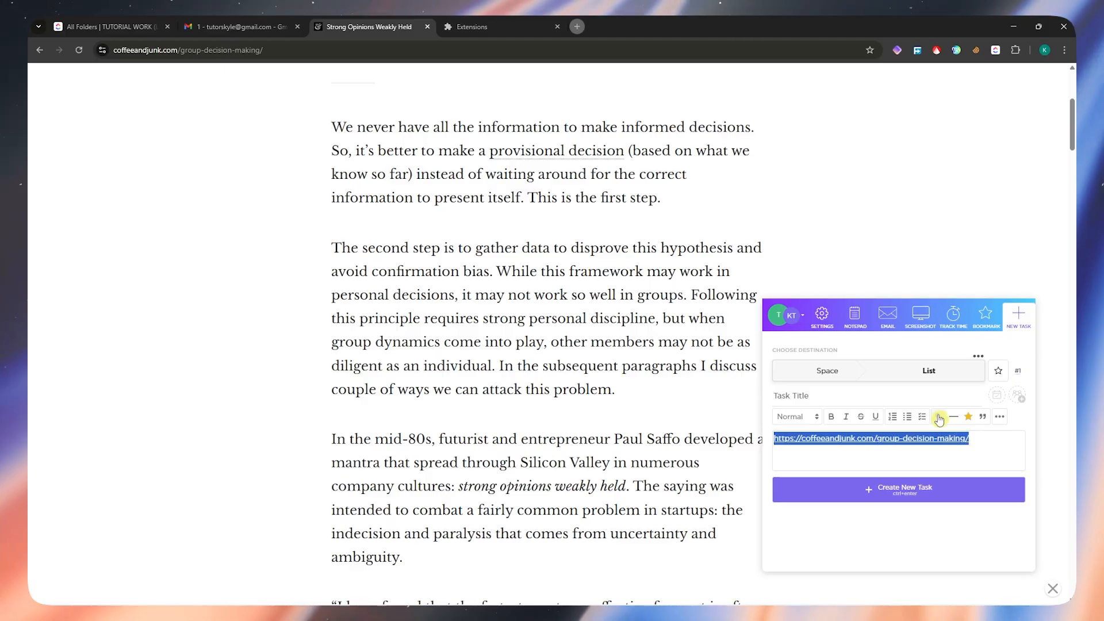
{"action": "key", "text": "BackSpace"}
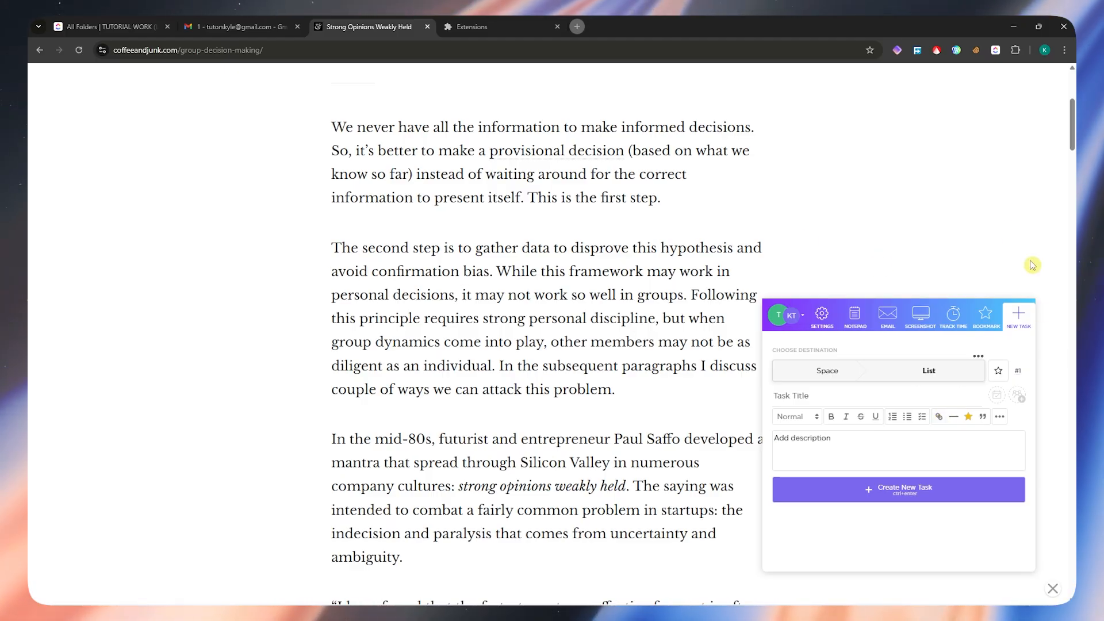
- Select the article's first paragraph, "We never have all the information…", and open it as a new ClickUp bookmark
{"action": "left_click_drag", "start_coordinate": [337, 122], "coordinate": [698, 205]}
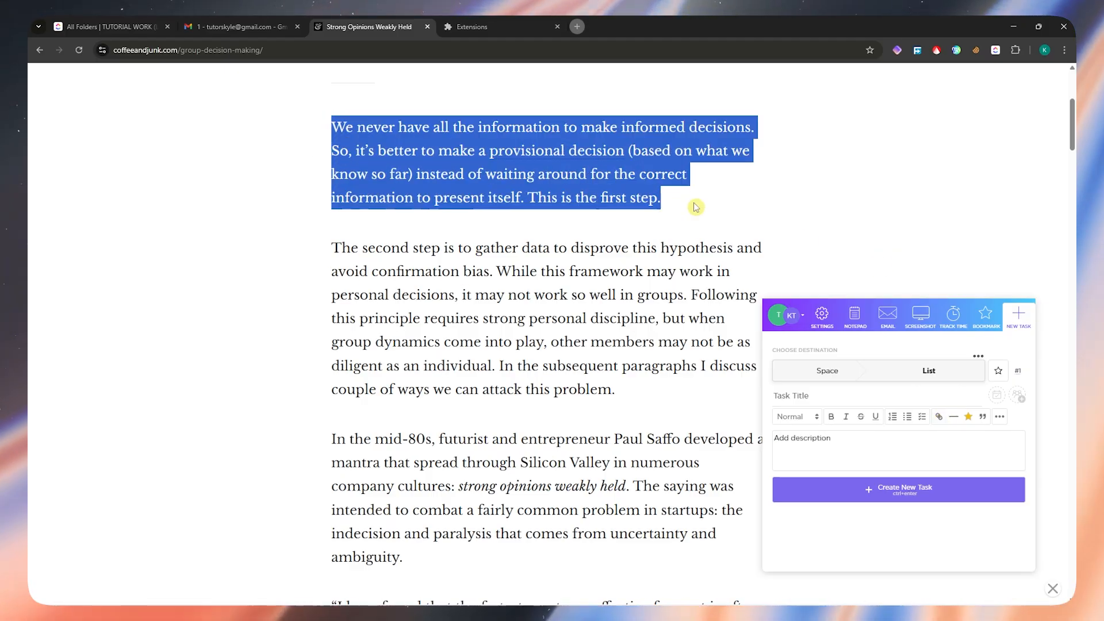
{"action": "right_click", "coordinate": [431, 152]}
{"action": "mouse_move", "coordinate": [483, 272]}
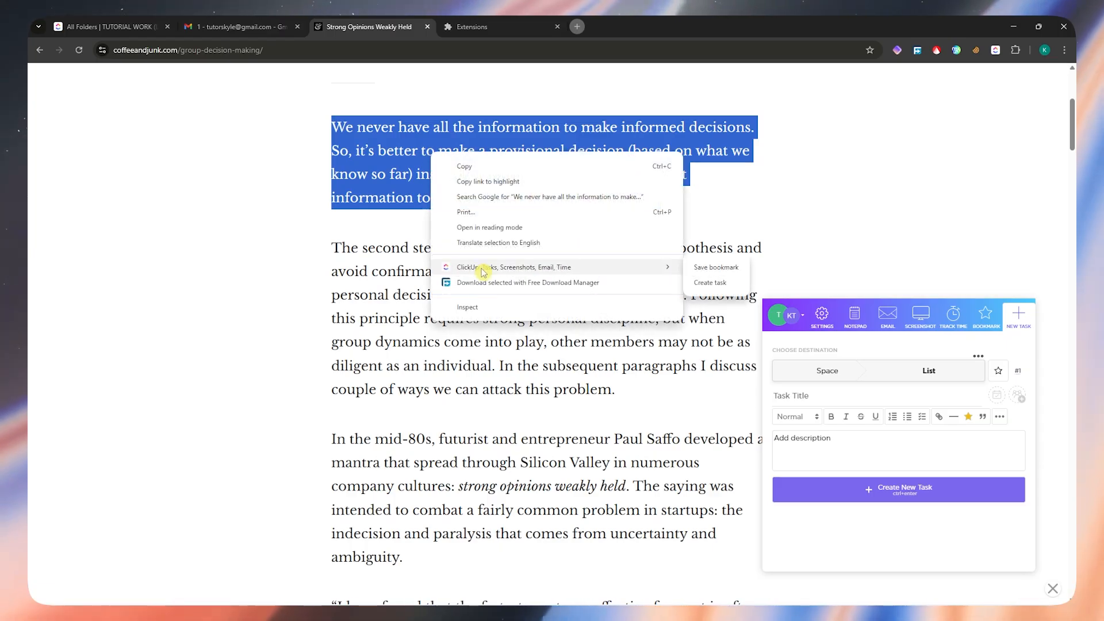
{"action": "left_click", "coordinate": [714, 268]}
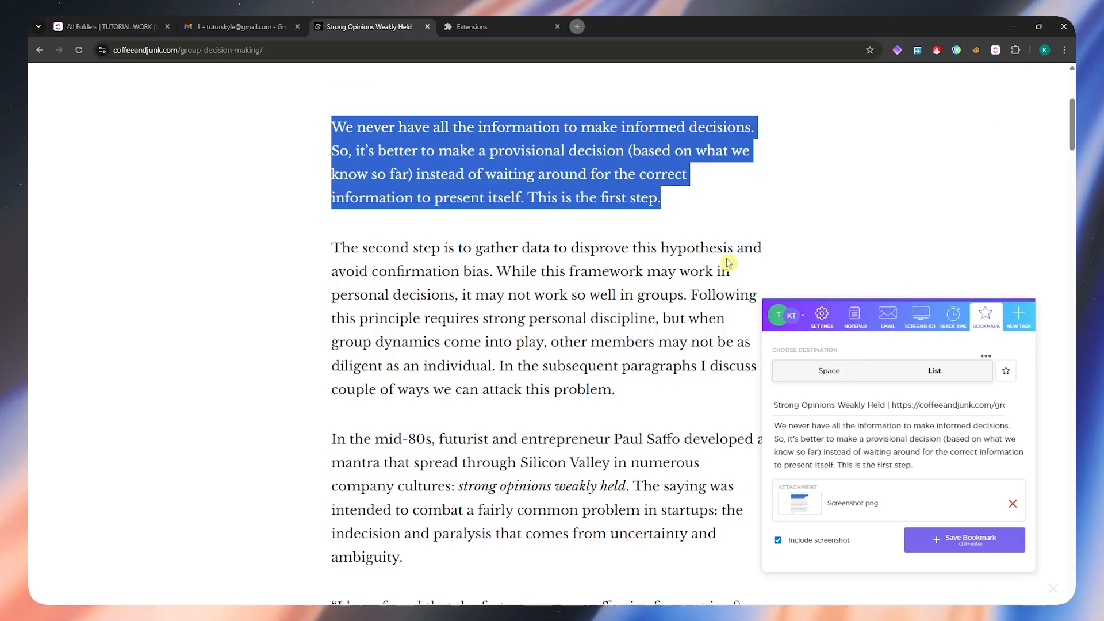
- Review the ClickUp actions offered for the selected paragraph and the bookmark form's title, link and description
{"action": "right_click", "coordinate": [565, 176]}
{"action": "mouse_move", "coordinate": [698, 291]}
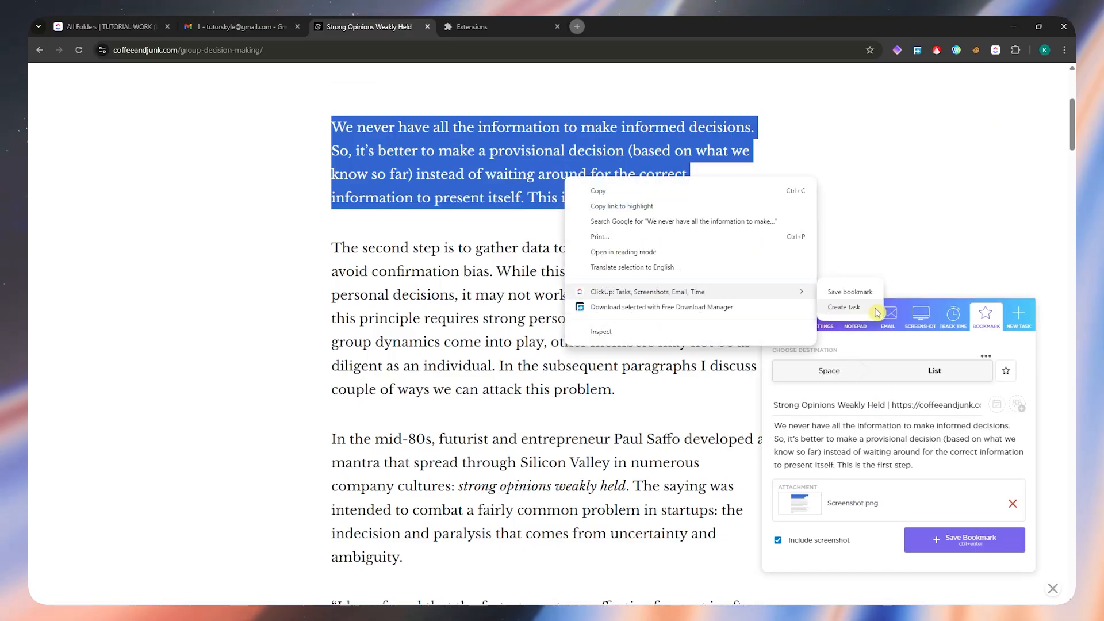
{"action": "left_click", "coordinate": [930, 232]}
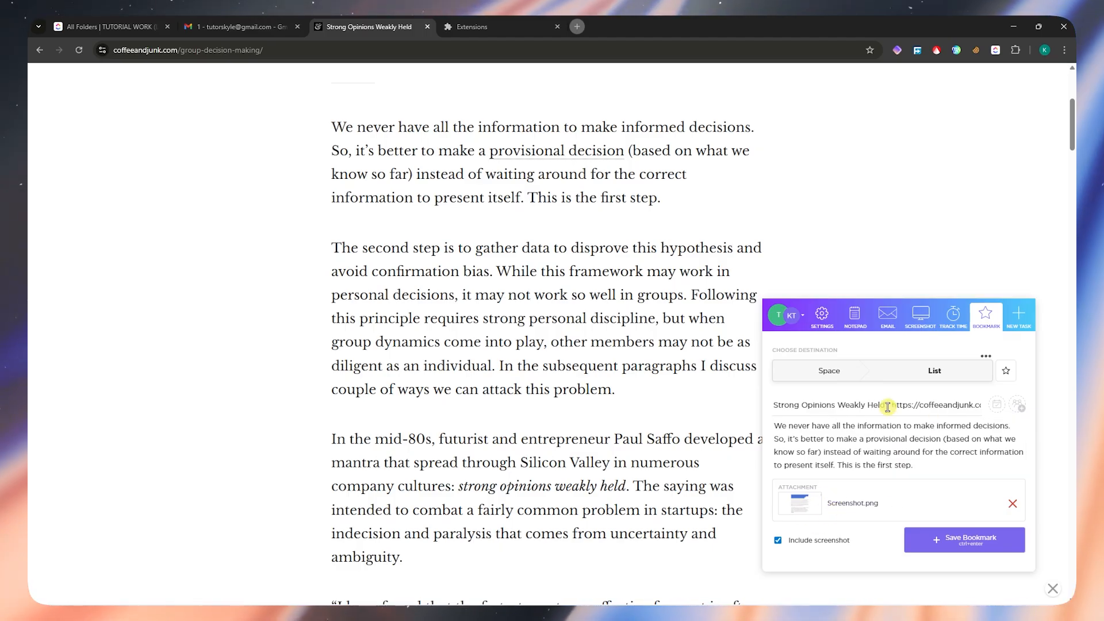
{"action": "left_click_drag", "start_coordinate": [890, 405], "coordinate": [993, 403]}
{"action": "left_click_drag", "start_coordinate": [843, 441], "coordinate": [882, 448]}
- Capture an area screenshot of the article's first three paragraphs with the ClickUp extension and finish it without annotations
{"action": "scroll", "coordinate": [897, 535], "scroll_direction": "down", "scroll_amount": 1}
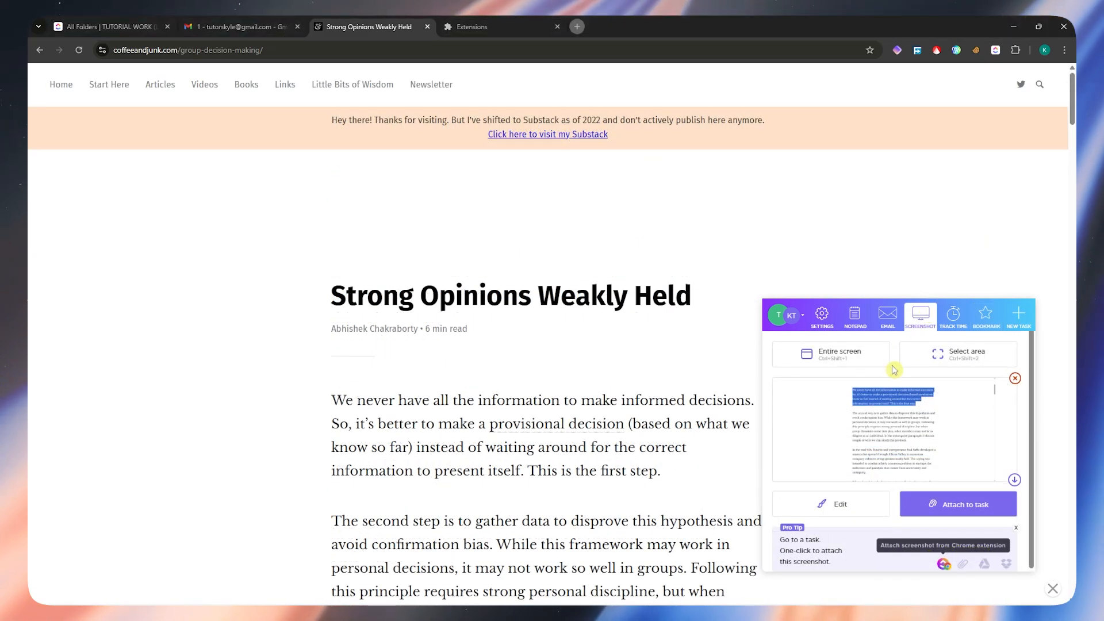
{"action": "scroll", "coordinate": [902, 451], "scroll_direction": "down", "scroll_amount": 3}
{"action": "scroll", "coordinate": [655, 382], "scroll_direction": "up", "scroll_amount": 2}
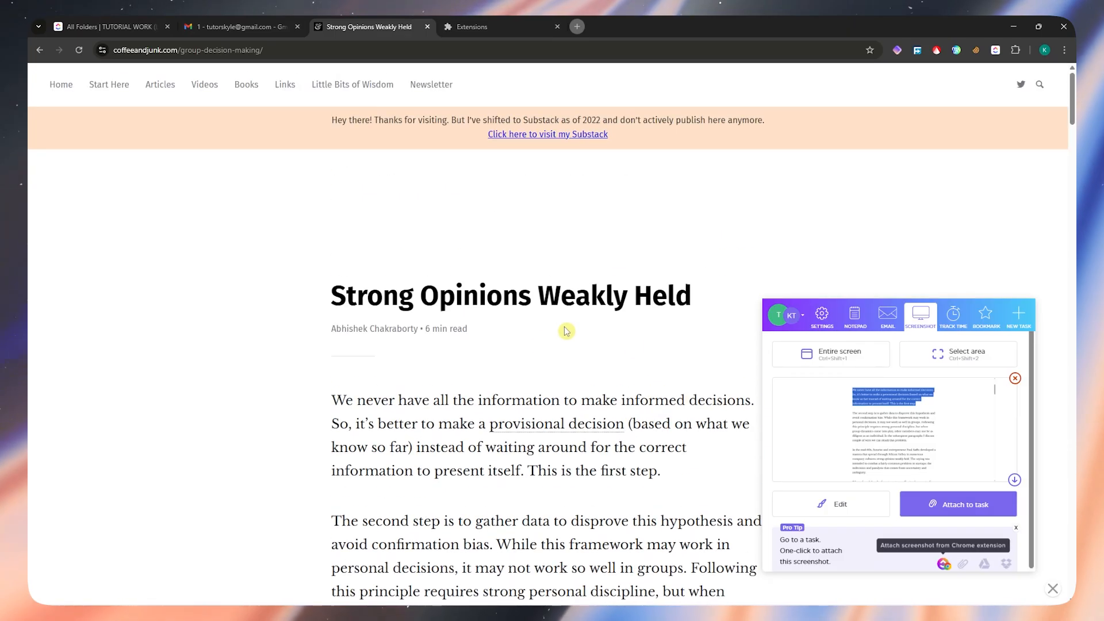
{"action": "scroll", "coordinate": [569, 269], "scroll_direction": "down", "scroll_amount": 3}
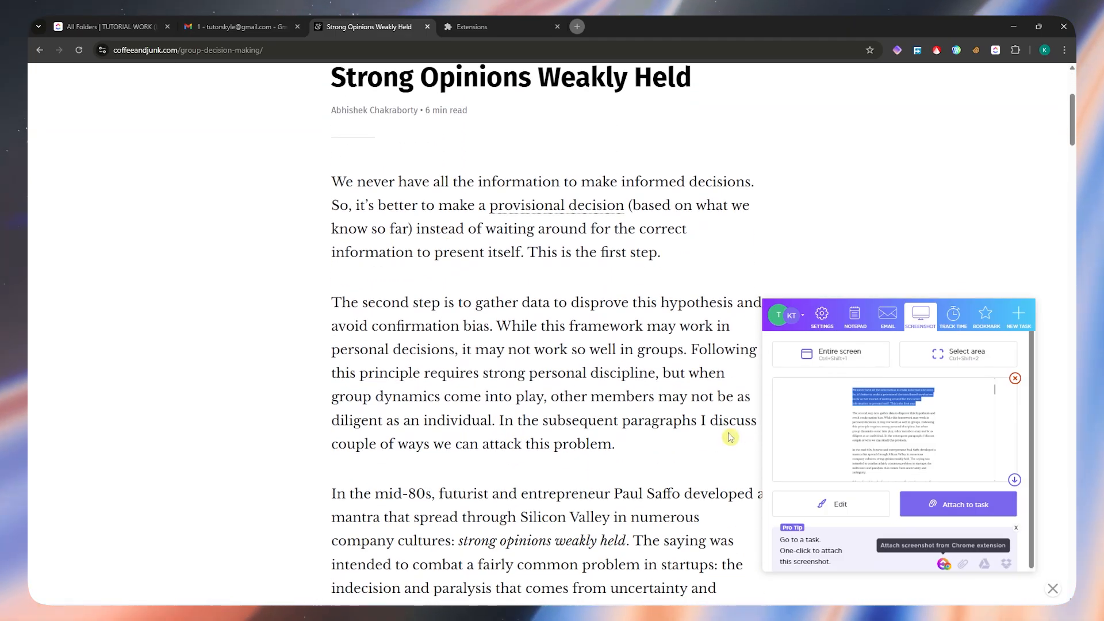
{"action": "scroll", "coordinate": [949, 501], "scroll_direction": "down", "scroll_amount": 1}
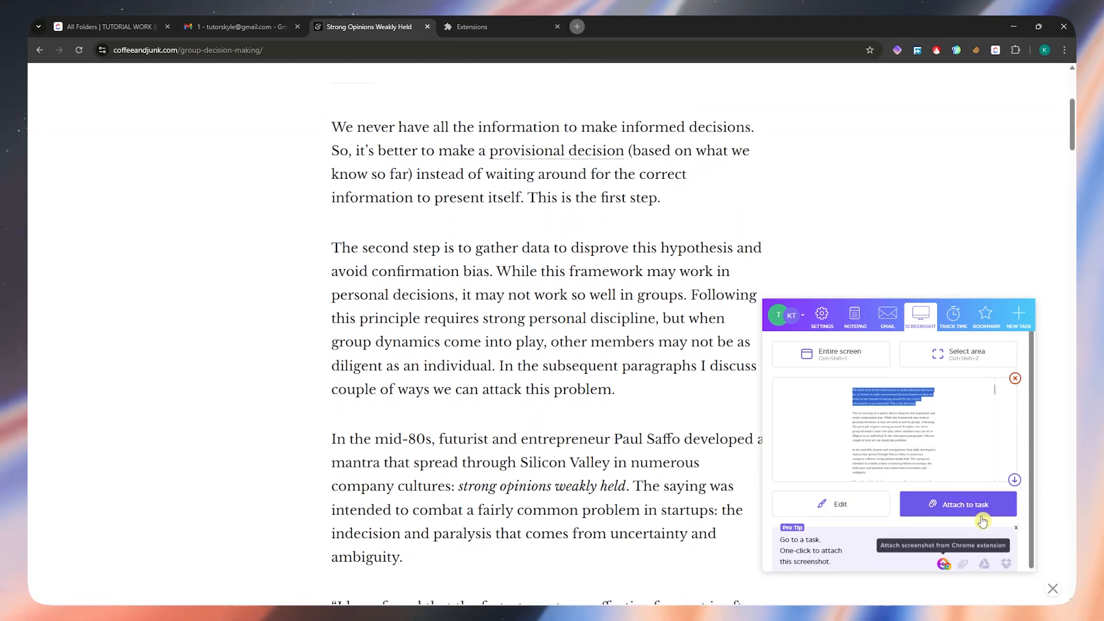
{"action": "left_click", "coordinate": [951, 354]}
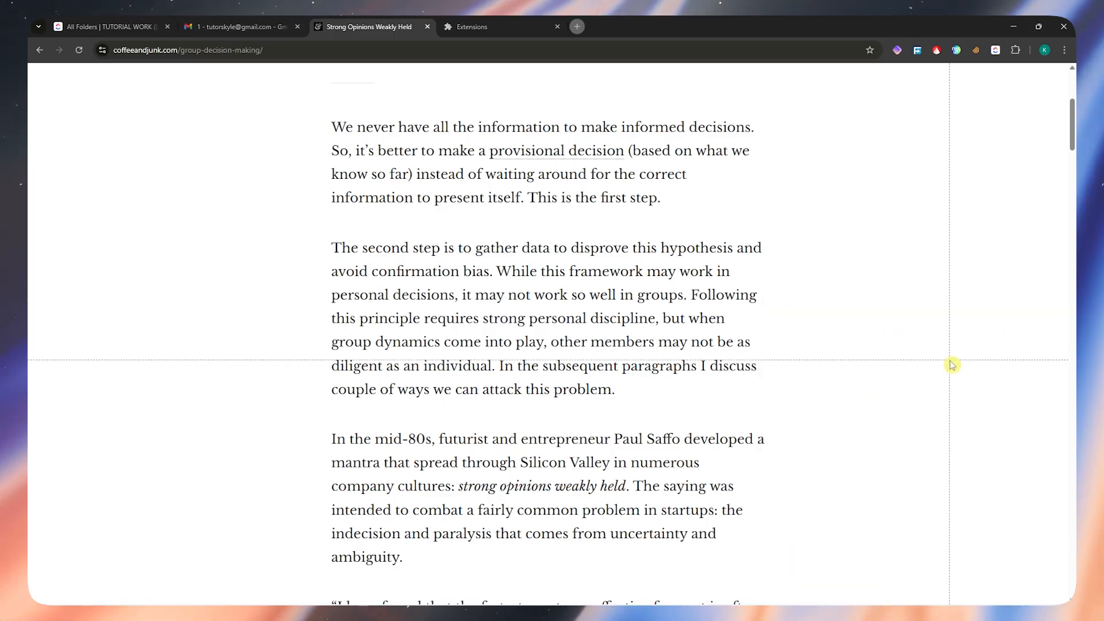
{"action": "left_click_drag", "start_coordinate": [320, 115], "coordinate": [764, 530]}
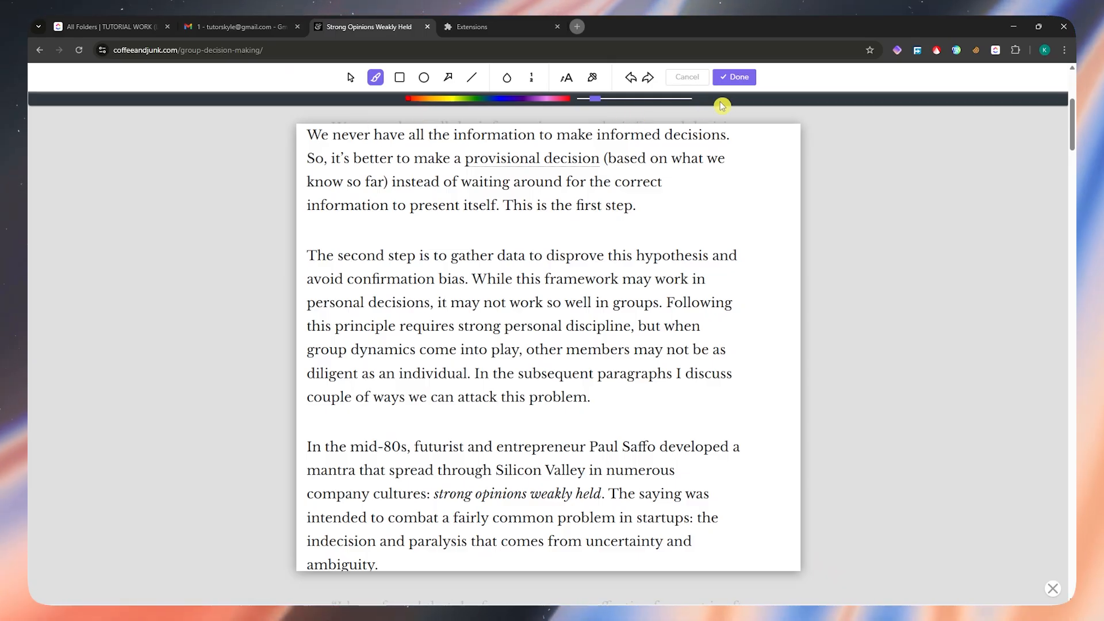
{"action": "left_click", "coordinate": [735, 77]}
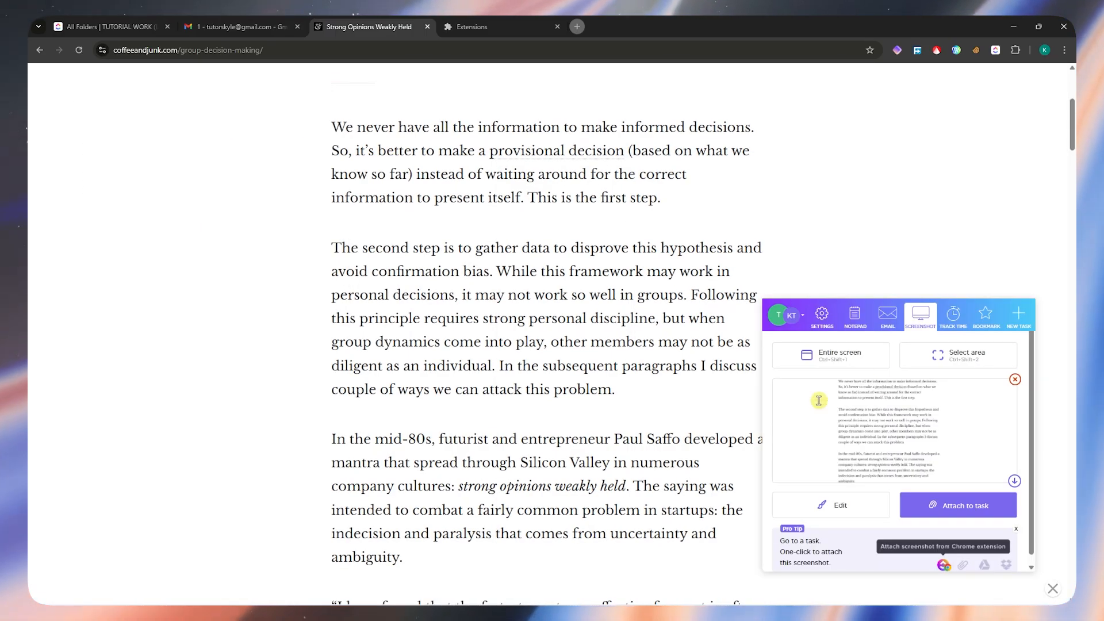
- View the extension's time tracker and its Notepad, placing the cursor in the new-note field
{"action": "left_click", "coordinate": [953, 315]}
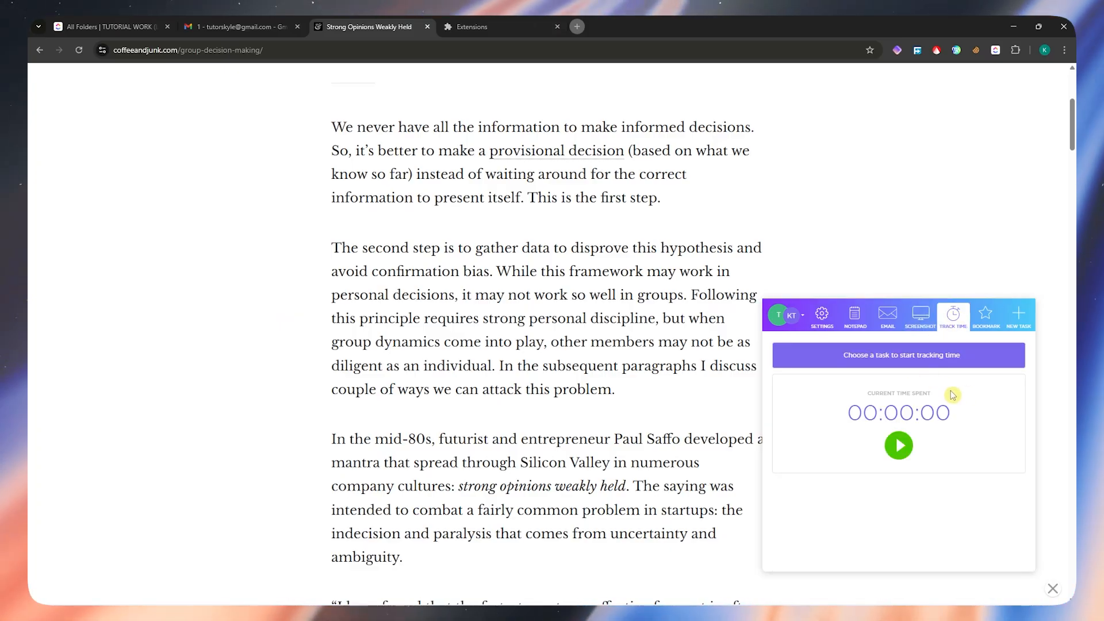
{"action": "left_click", "coordinate": [857, 315]}
{"action": "scroll", "coordinate": [937, 481], "scroll_direction": "down", "scroll_amount": 2}
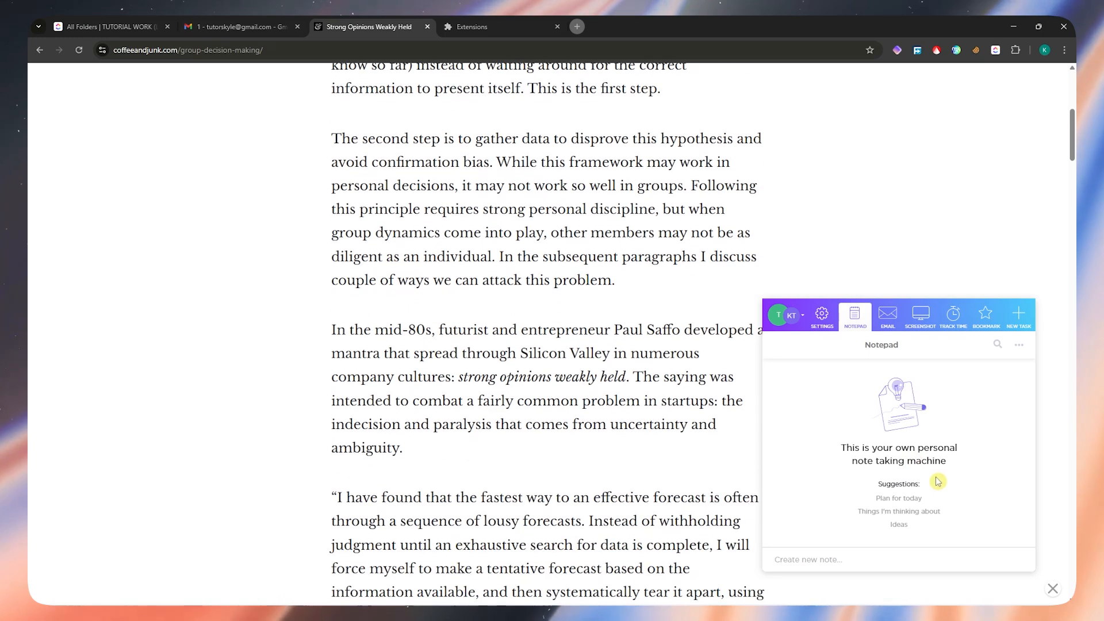
{"action": "left_click", "coordinate": [857, 562]}
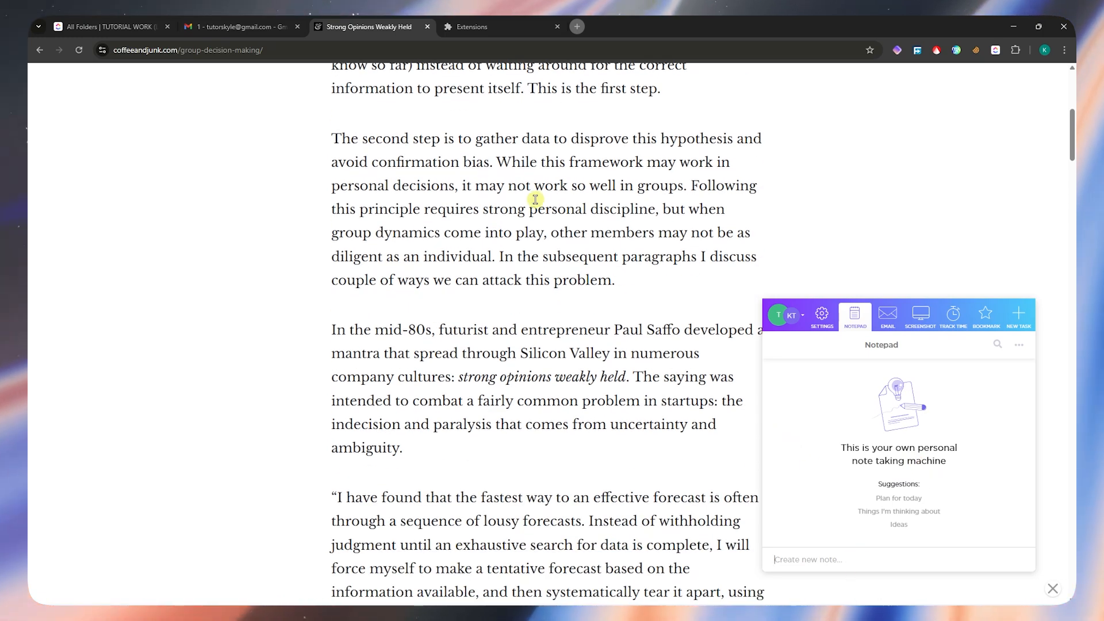
{"action": "scroll", "coordinate": [486, 282], "scroll_direction": "up", "scroll_amount": 7}
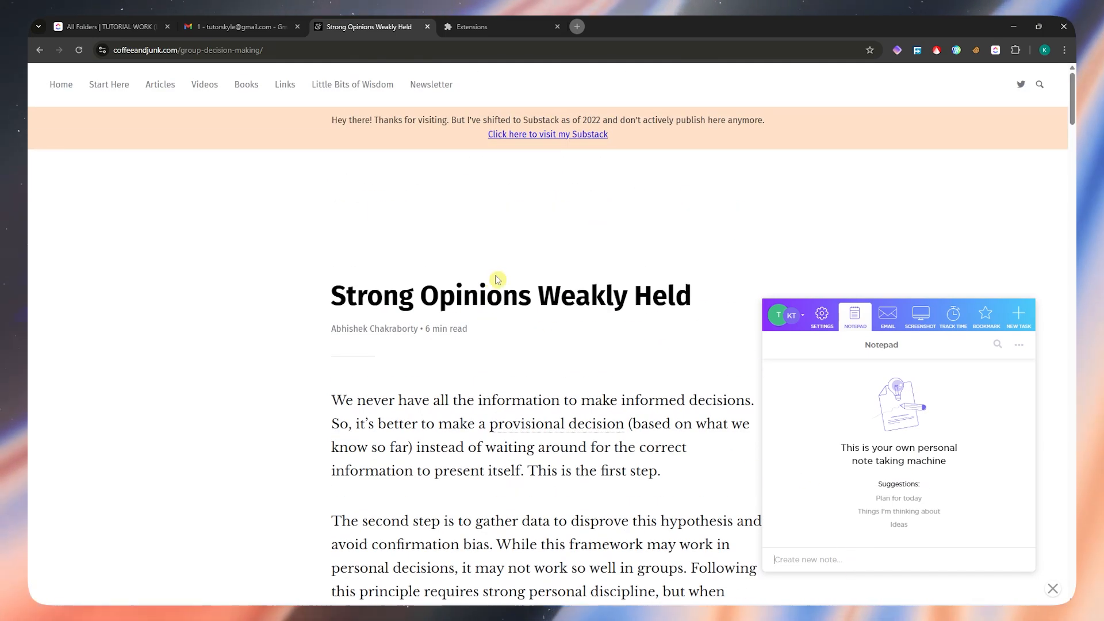